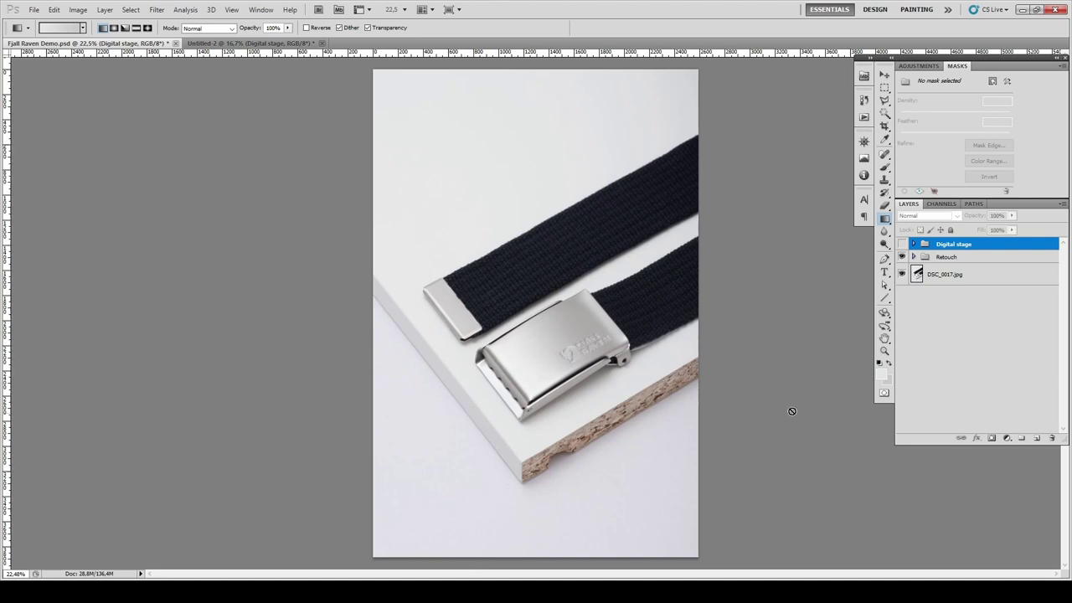
- Add a new empty layer and name it 'Left side'
click(1036, 438)
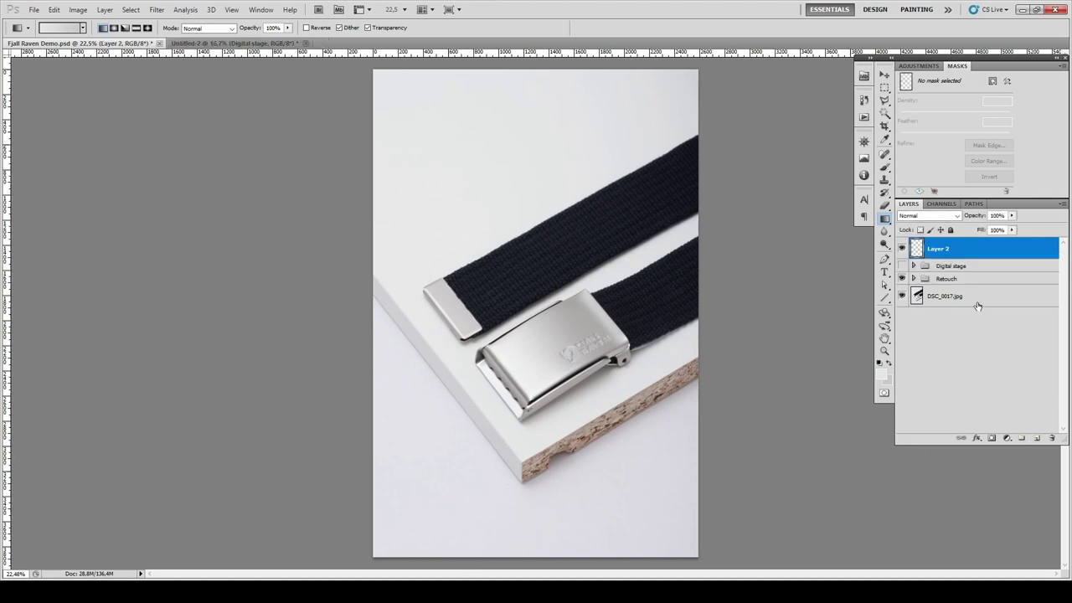
double_click(941, 250)
text(Le)
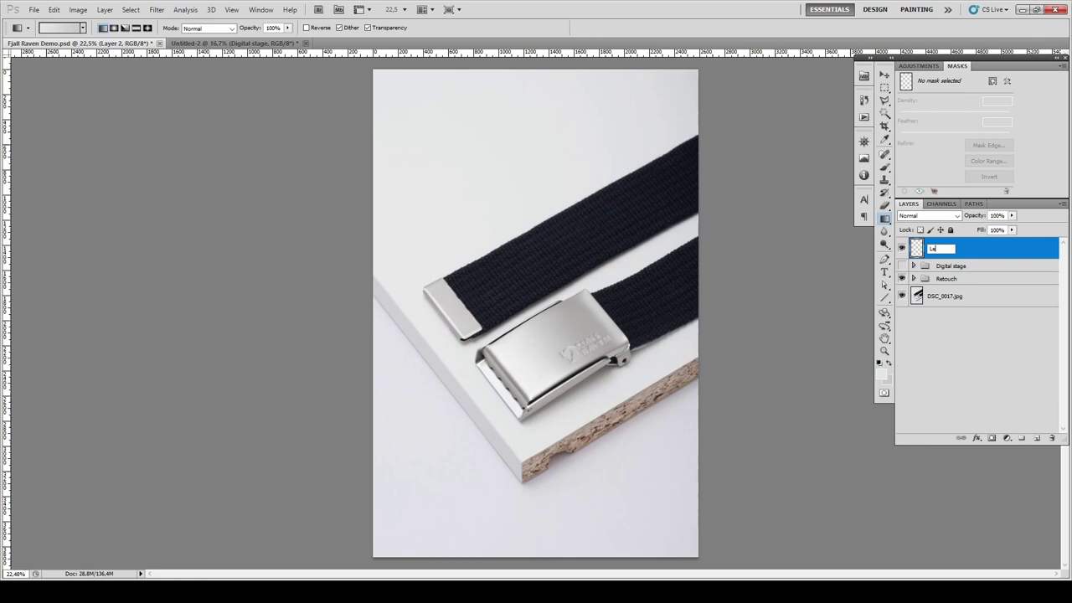
text(ft side)
key(Return)
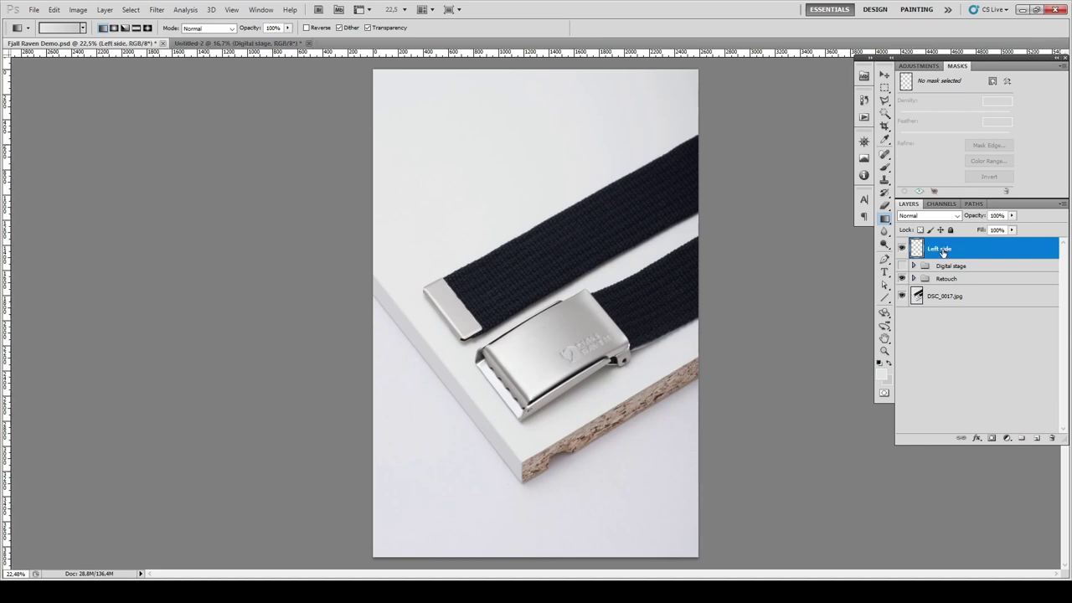
- Add another empty layer named 'Right side' above it, then reselect Left side
click(1037, 438)
double_click(938, 250)
text(Right side)
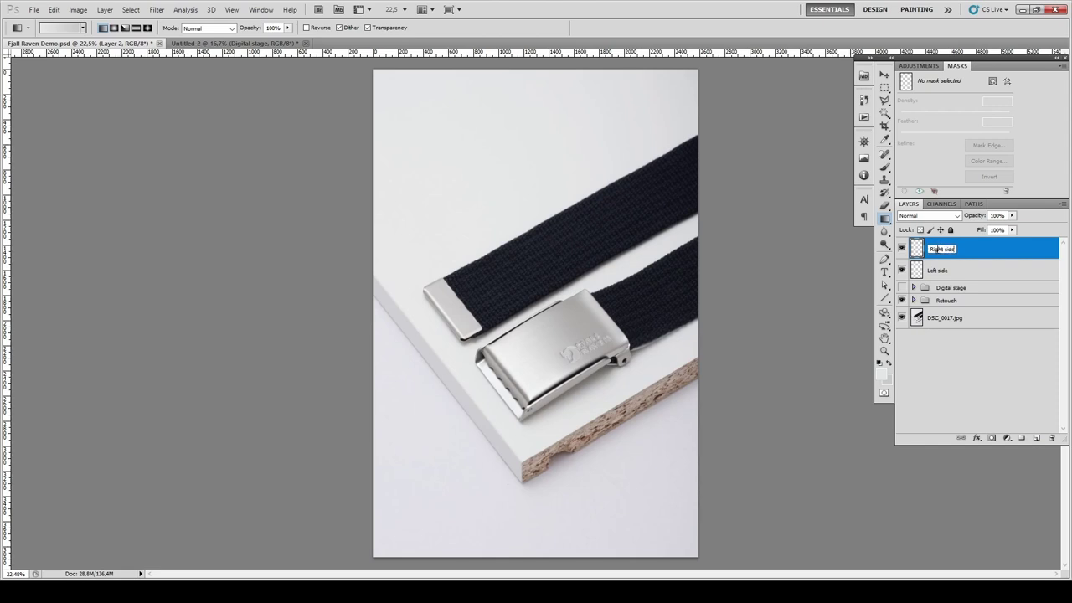
key(Return)
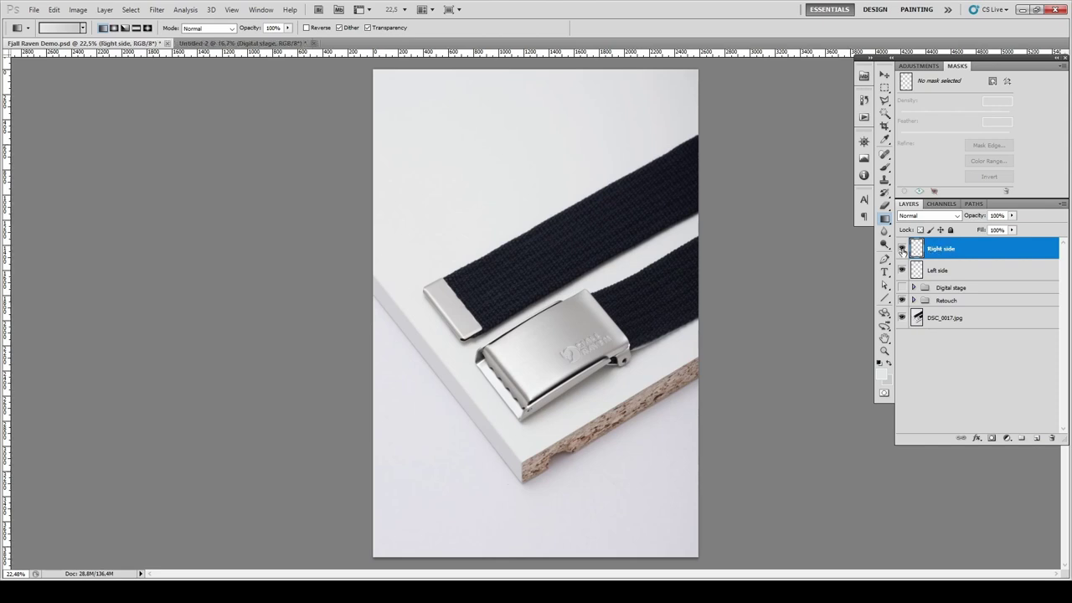
click(922, 271)
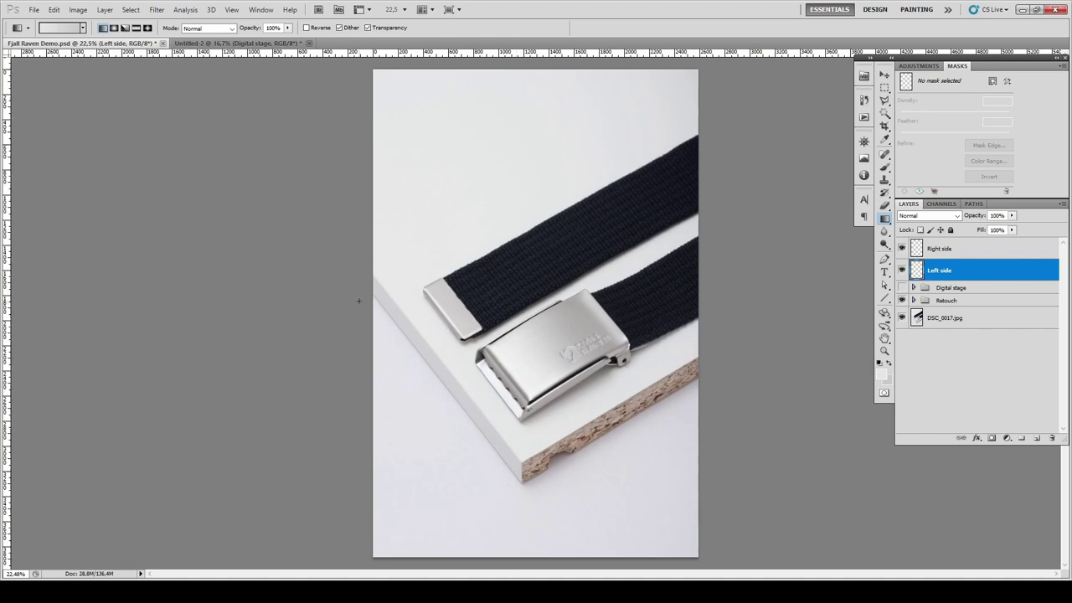
- Place a horizontal guide exactly on the board's top edge
drag(468, 57, 394, 278)
scroll(370, 283, up, 2)
scroll(369, 283, up, 4)
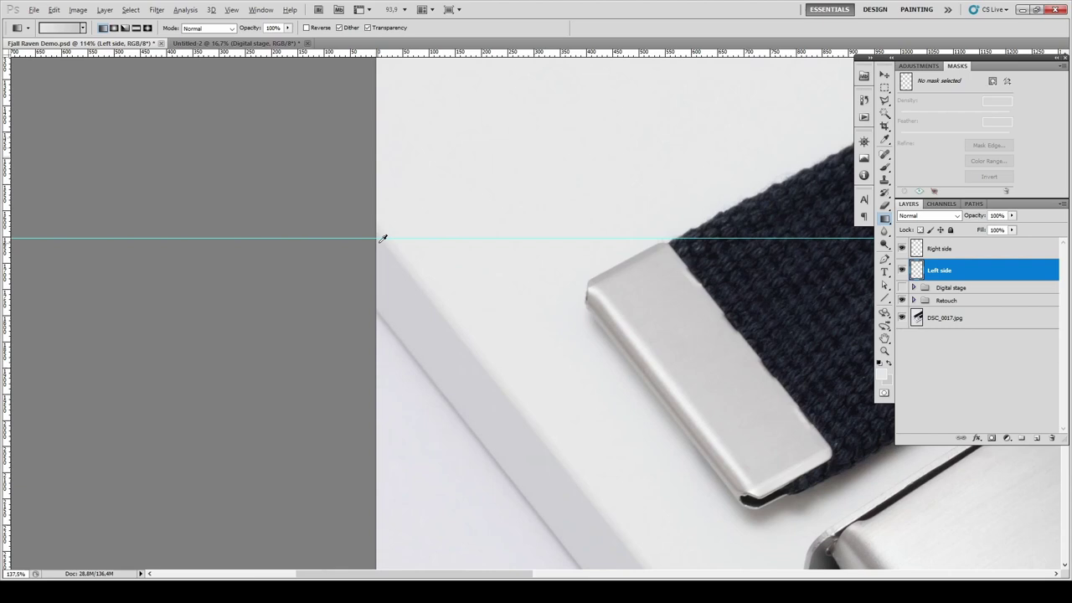
click(884, 76)
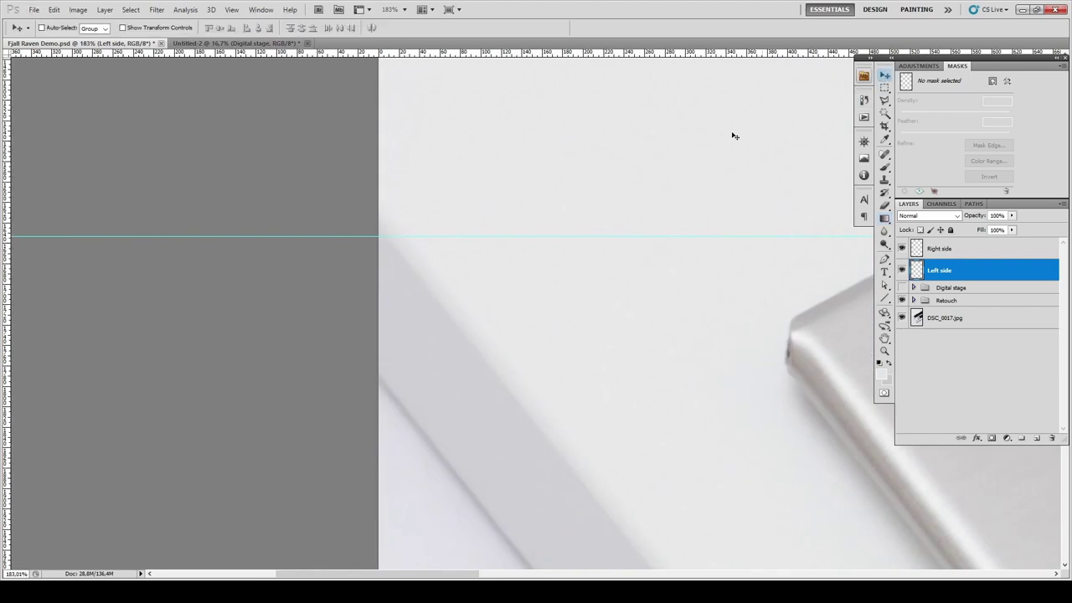
drag(387, 237, 388, 225)
scroll(454, 262, down, 4)
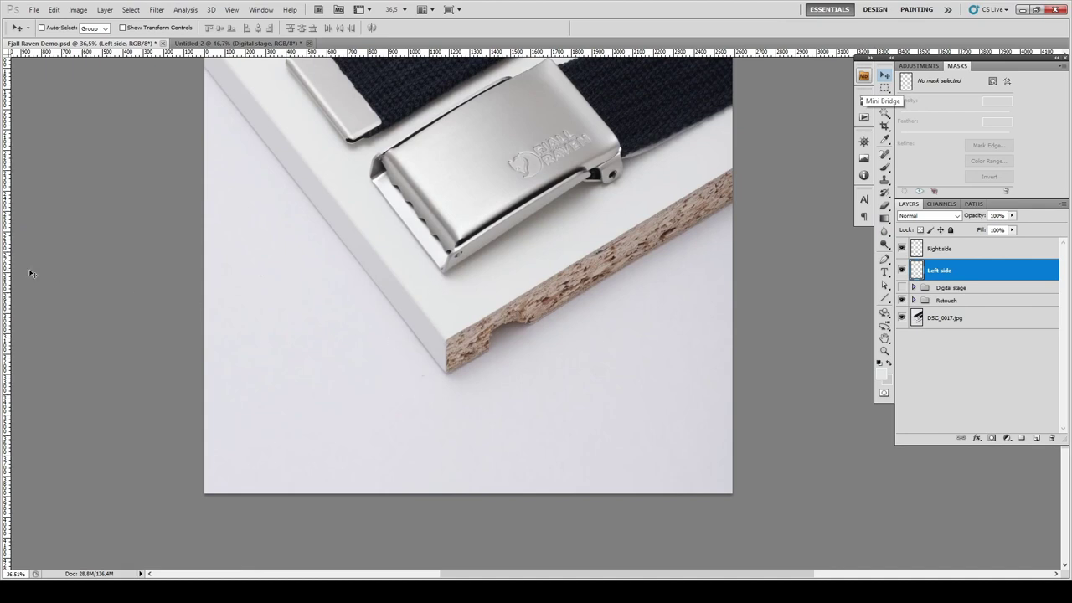
- Add horizontal and vertical guides crossing exactly at the board's front corner
drag(472, 52, 473, 340)
drag(14, 234, 452, 335)
scroll(456, 408, up, 1)
scroll(450, 355, up, 10)
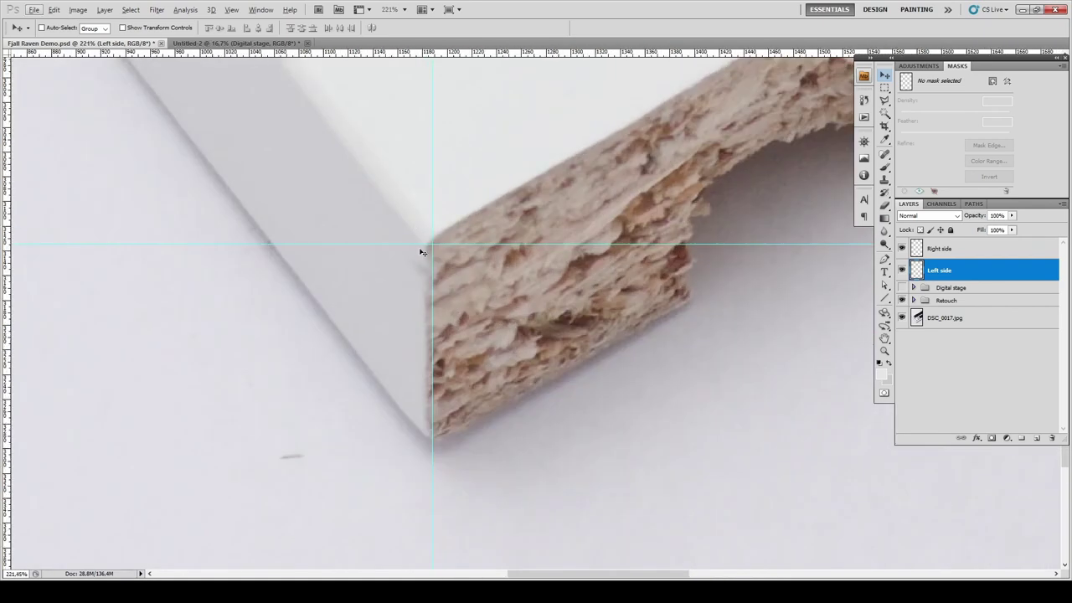
drag(429, 275, 437, 238)
scroll(466, 278, down, 4)
scroll(465, 278, down, 1)
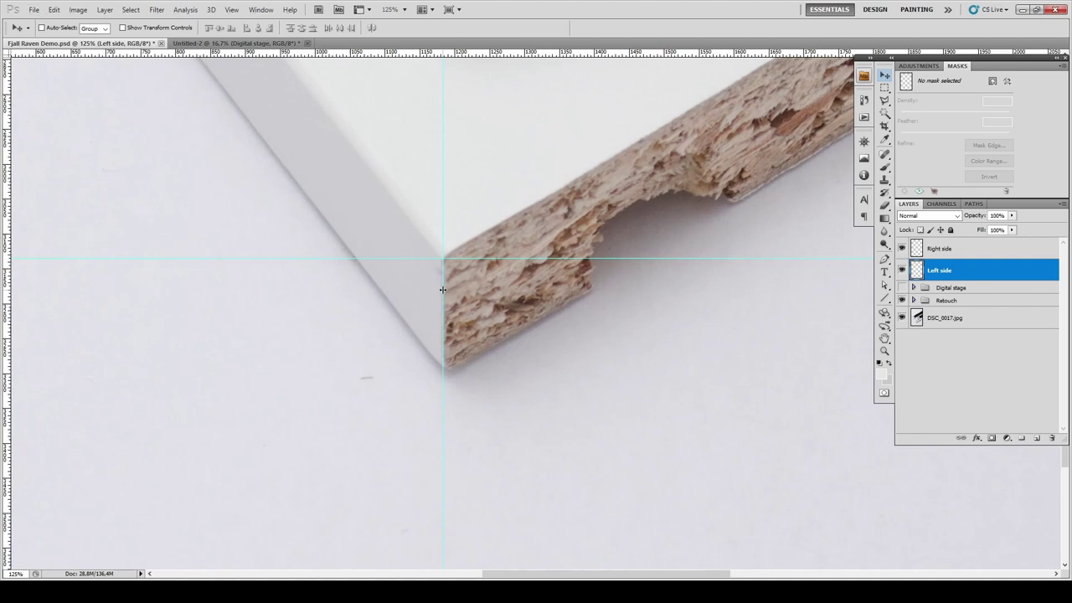
scroll(497, 293, down, 6)
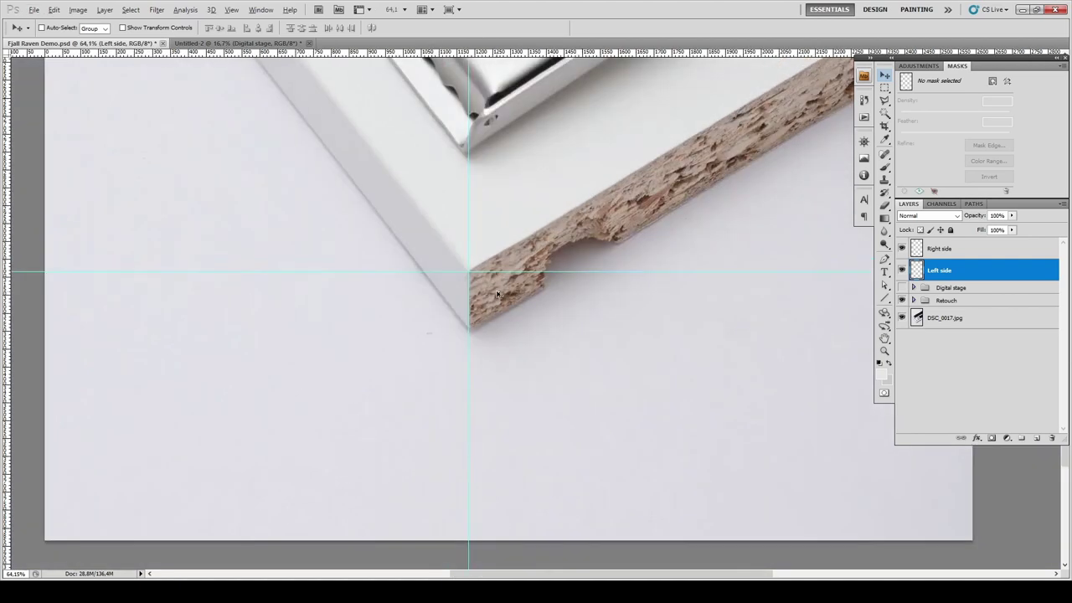
scroll(498, 294, down, 8)
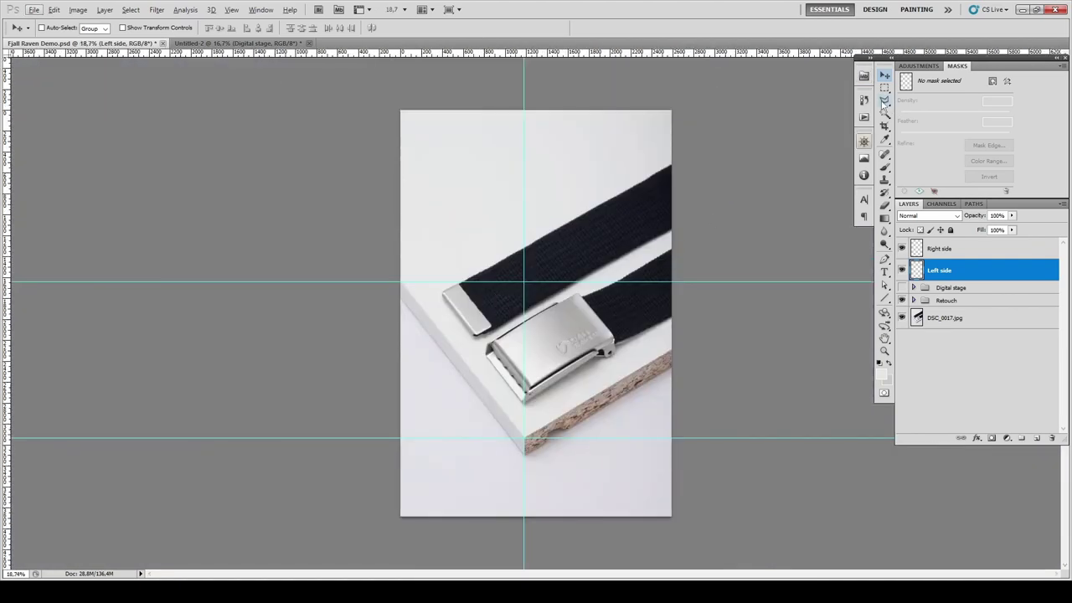
- Select the board's left face along the guides with the Polygonal Lasso
click(884, 102)
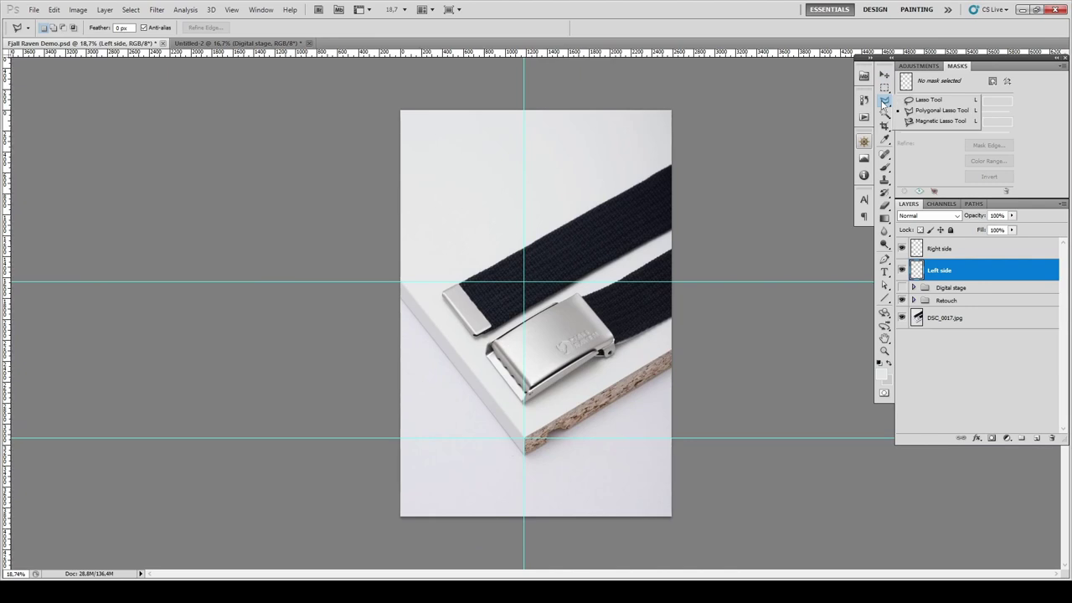
click(402, 283)
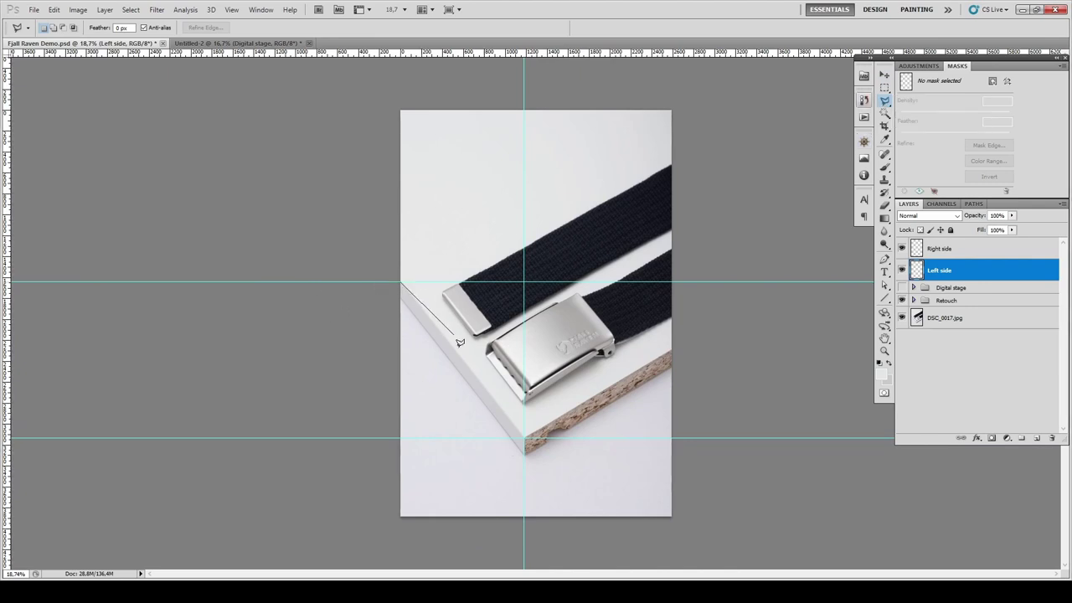
click(524, 437)
click(524, 538)
click(357, 534)
click(354, 251)
click(377, 252)
double_click(390, 269)
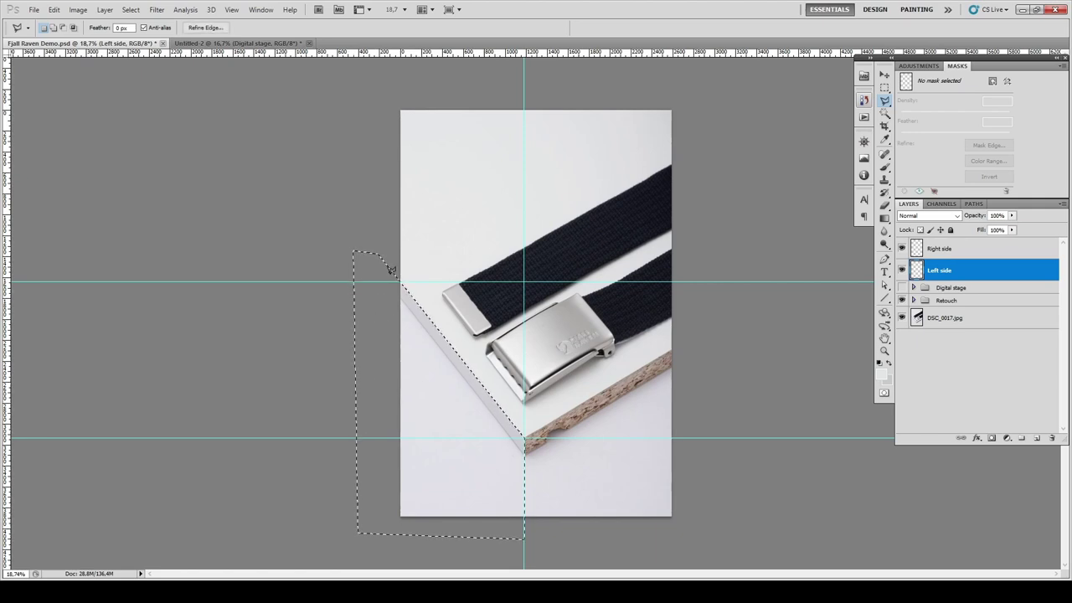
- Turn the selection into a layer mask on Left side and target the layer's pixels
click(992, 438)
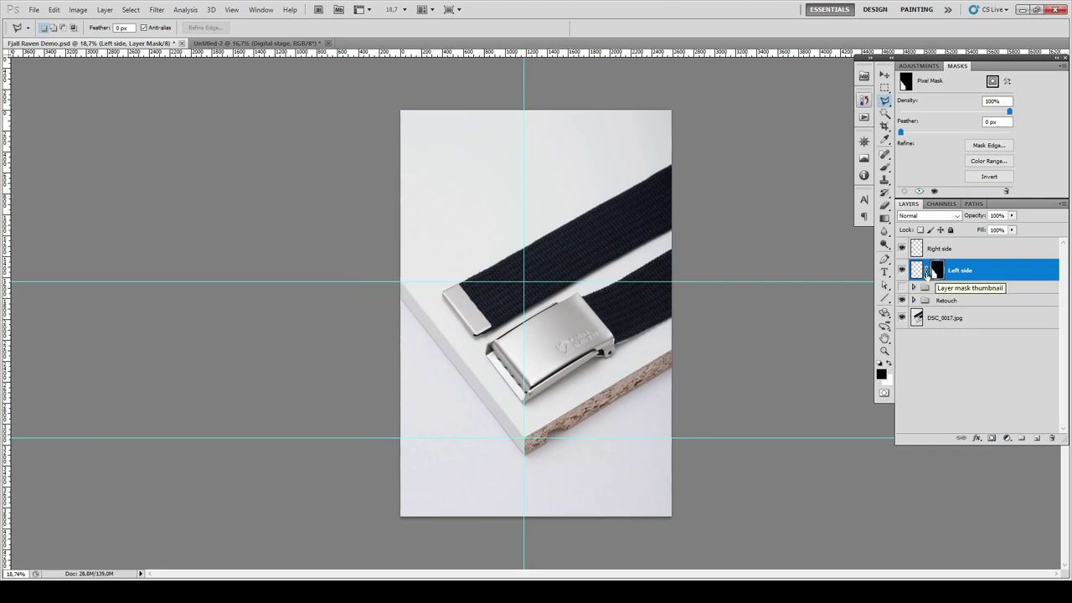
click(916, 269)
click(885, 219)
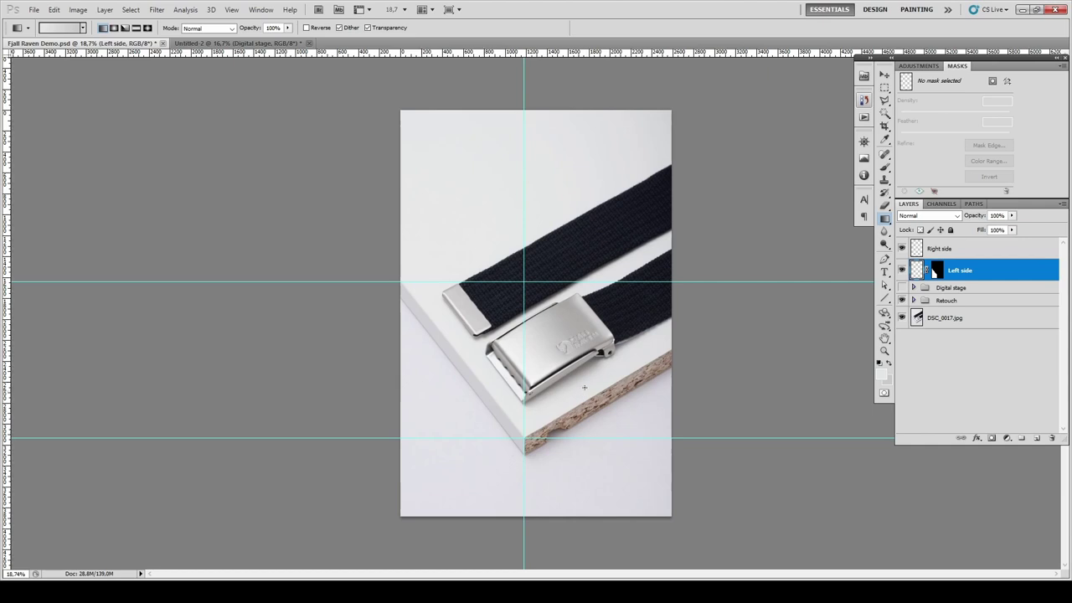
- Set the foreground colour to e0e0e0 (B 224) and confirm the background as bdbdbd
click(879, 365)
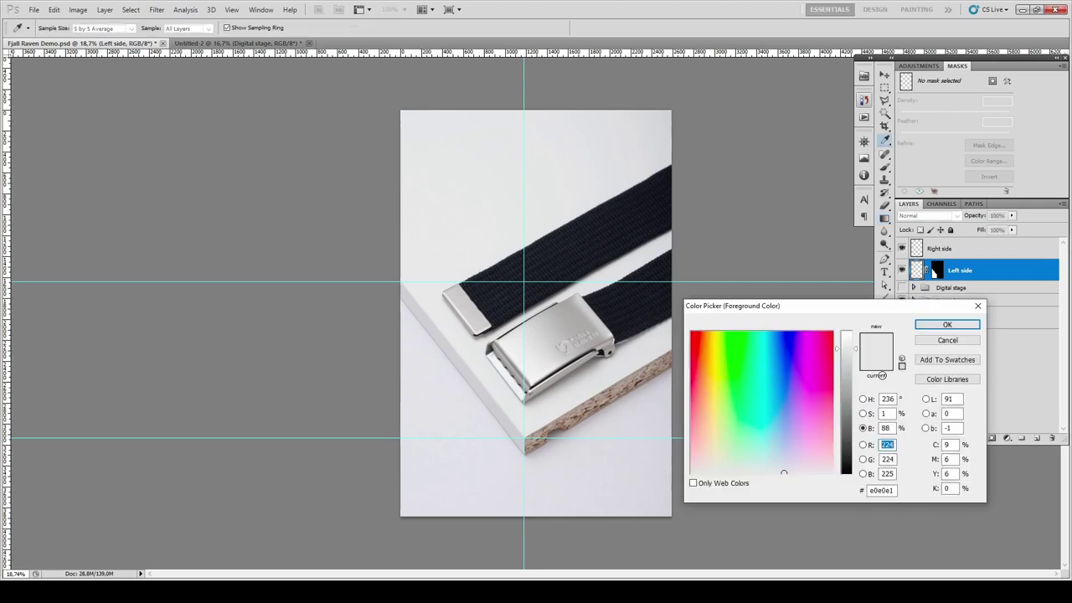
click(889, 474)
key(BackSpace)
text(4)
click(946, 325)
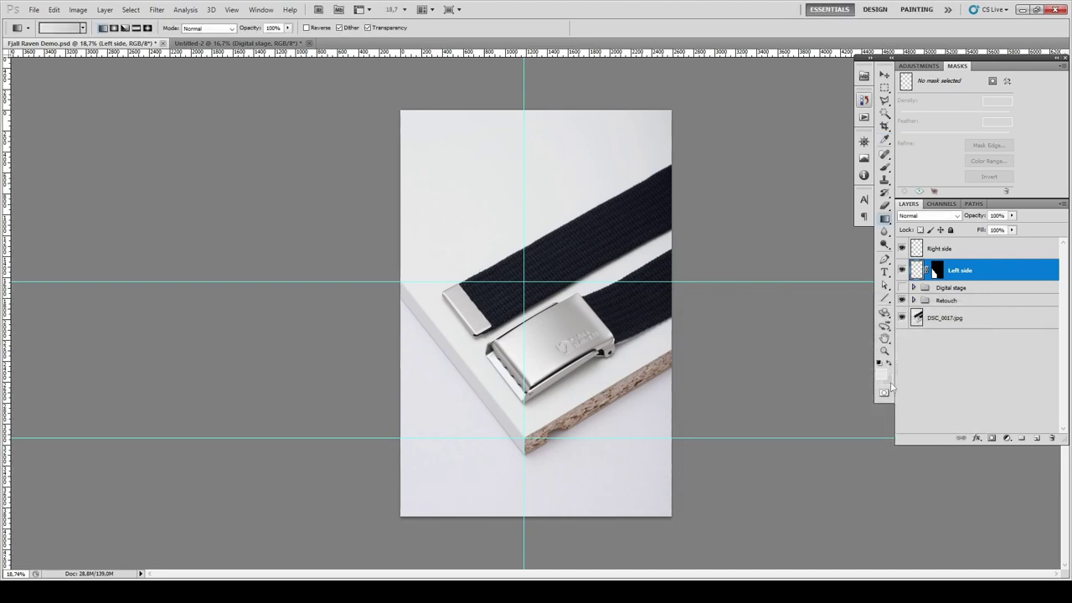
click(889, 390)
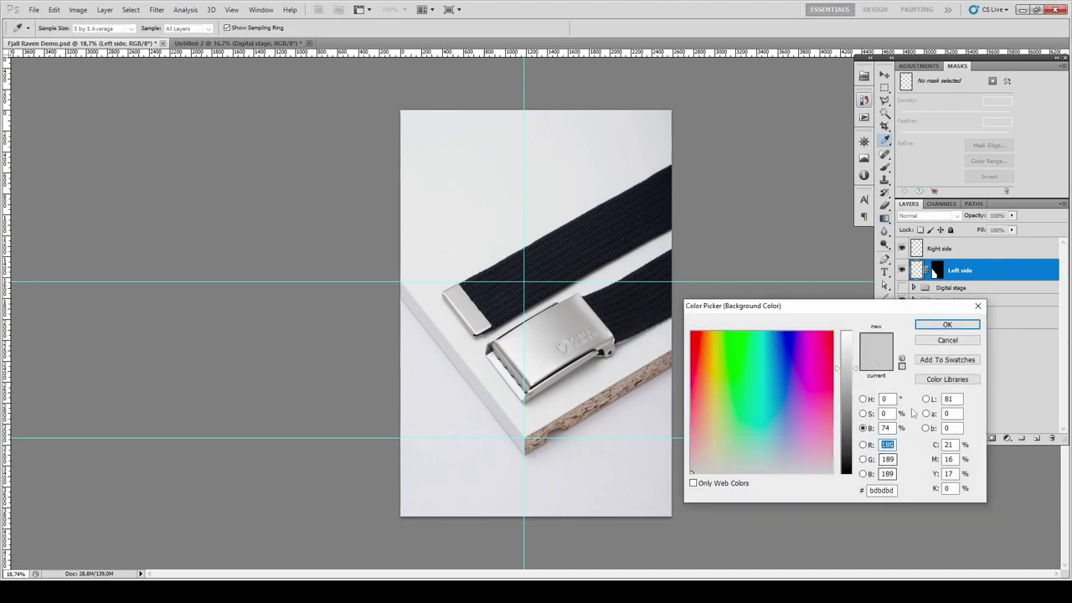
click(947, 324)
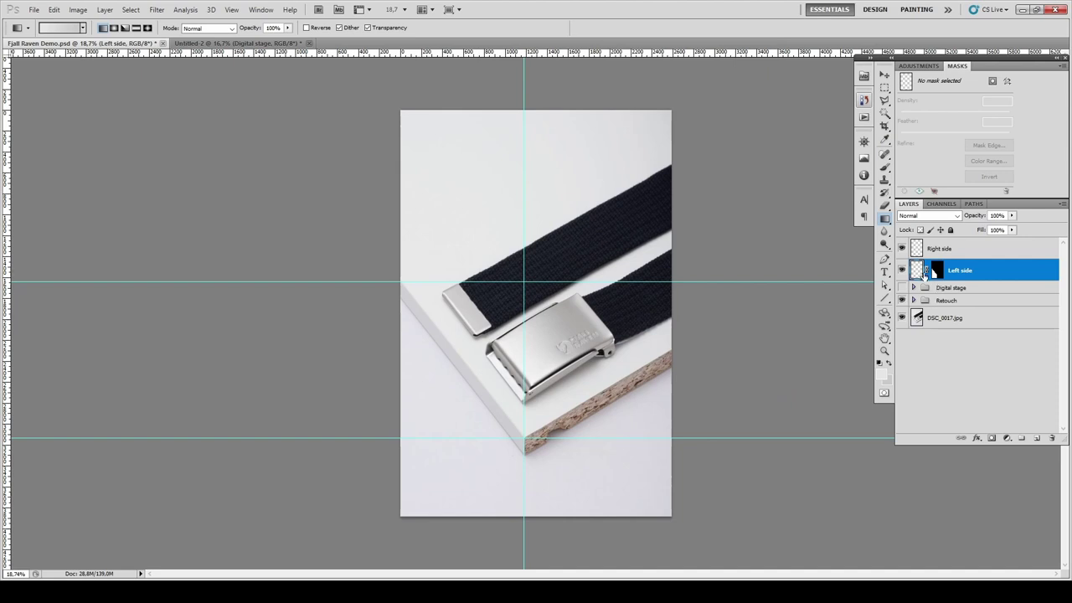
- Drag an e0e0e0-to-bdbdbd gradient from lower left toward the buckle, redoing it until smooth
drag(443, 474, 525, 297)
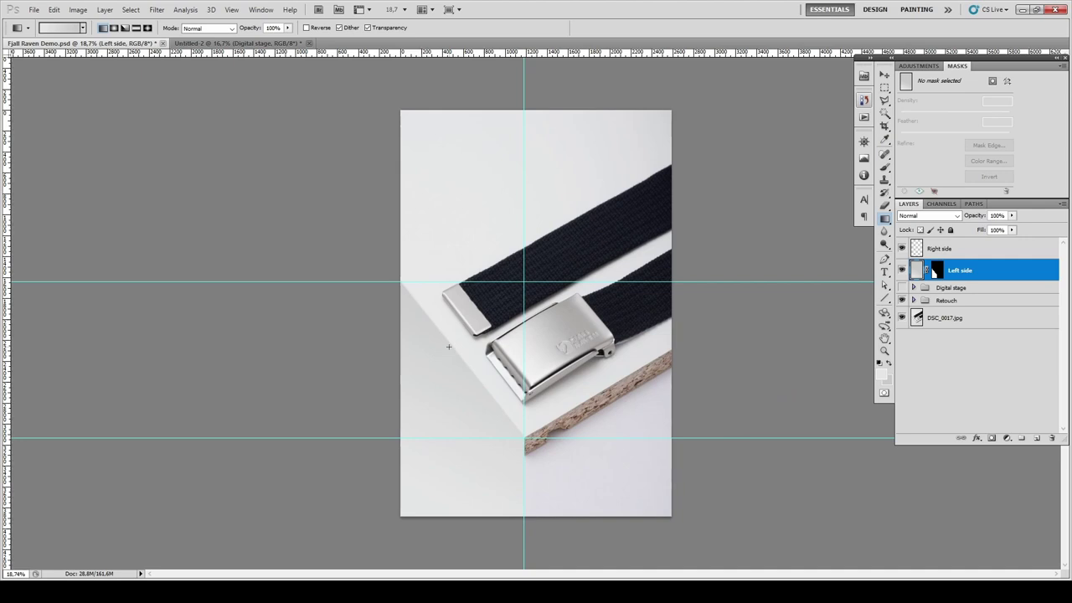
drag(425, 476, 494, 329)
drag(413, 483, 511, 291)
scroll(454, 304, up, 8)
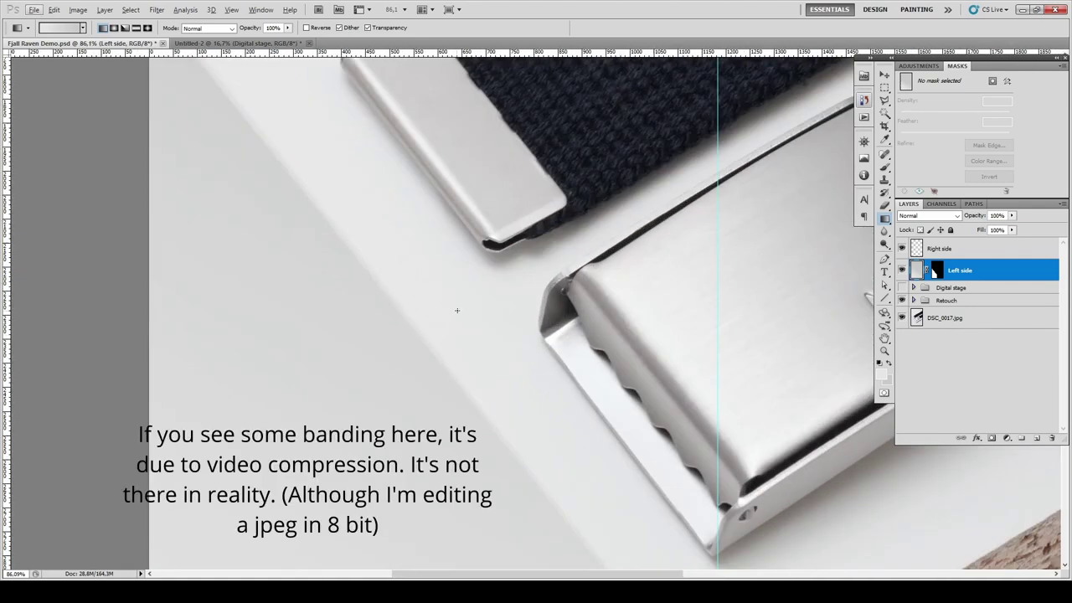
scroll(457, 311, down, 5)
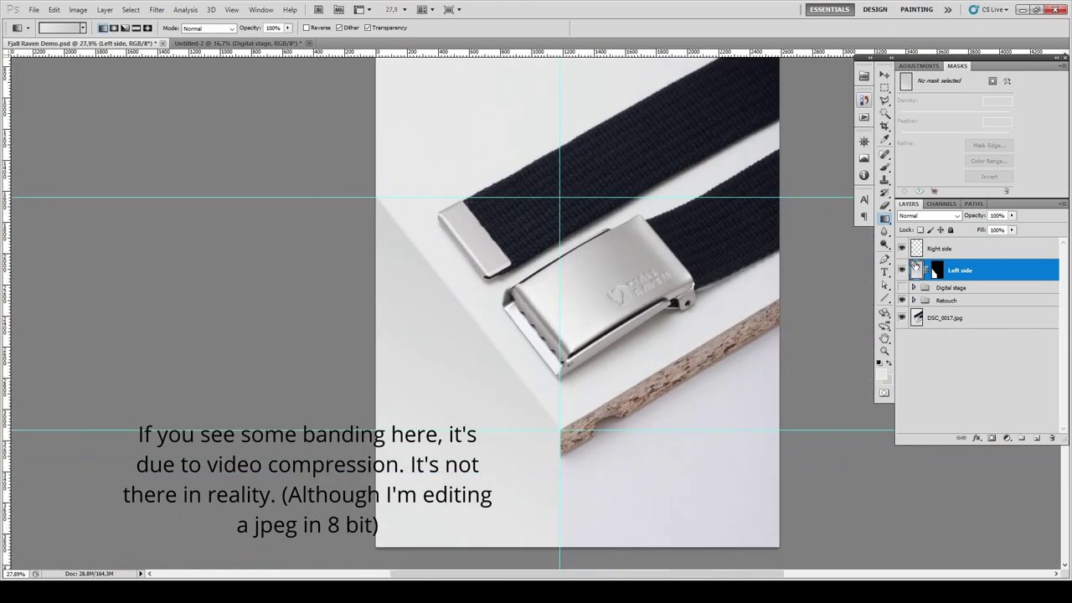
- Select the Right side layer and add a horizontal guide aligned with the board's wooden edge
click(920, 253)
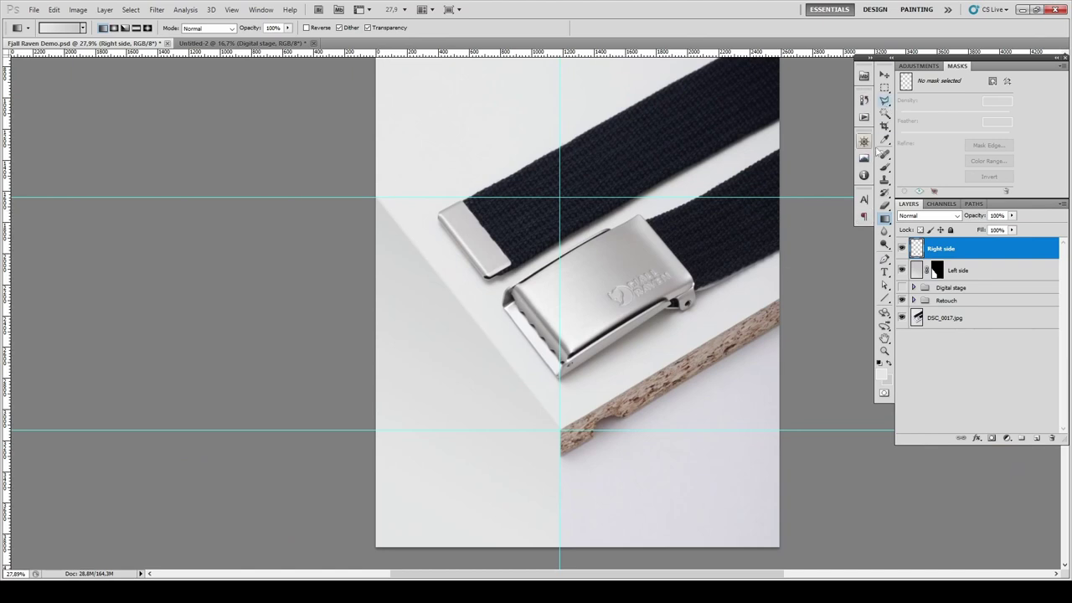
scroll(785, 300, up, 3)
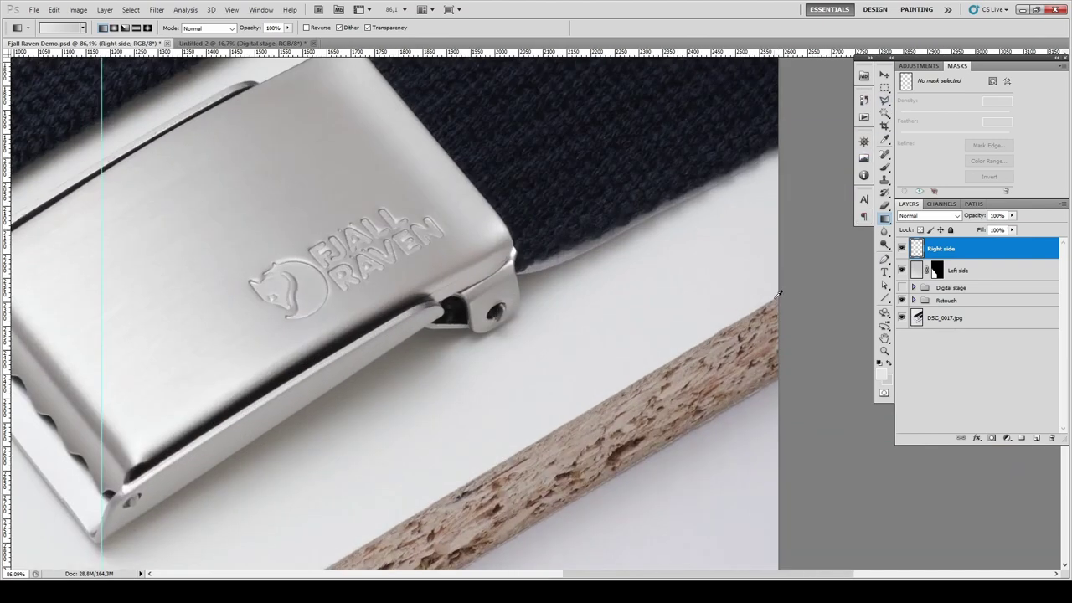
drag(758, 55, 764, 296)
click(885, 76)
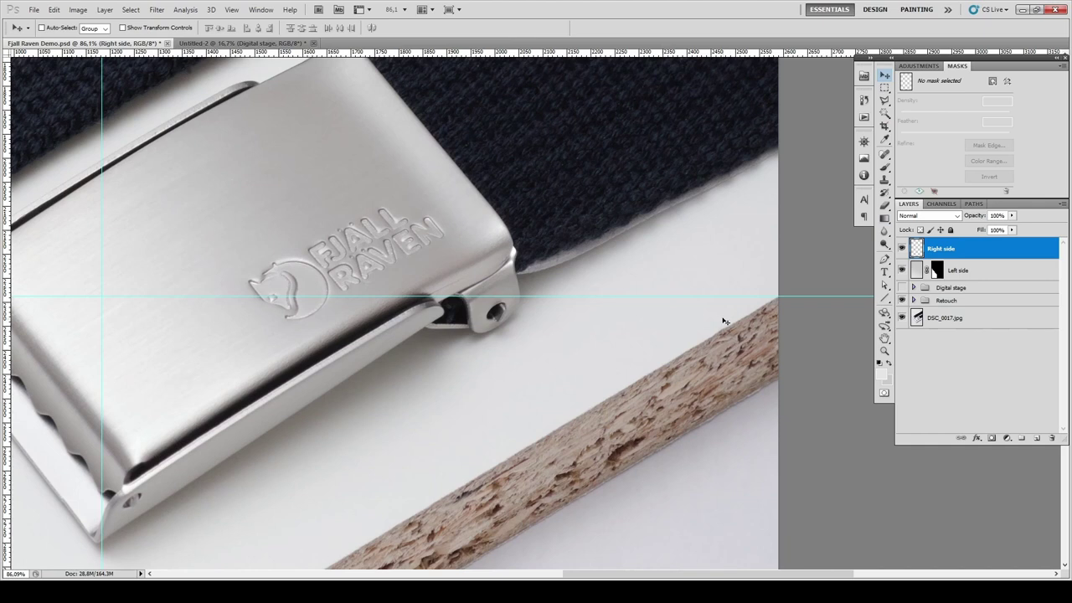
drag(795, 296, 796, 288)
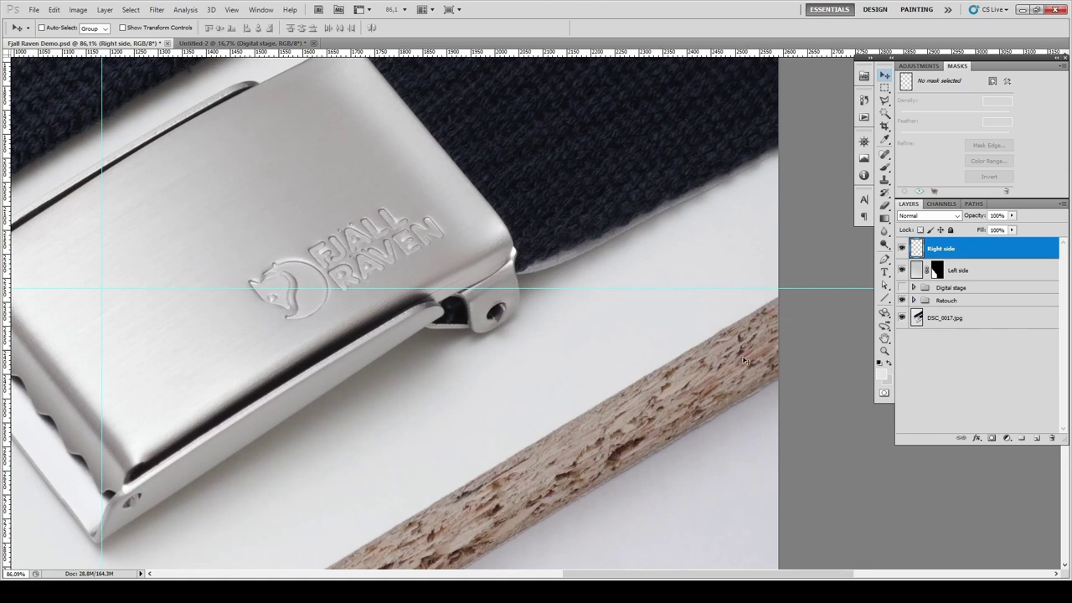
- Move the lower guide up onto the board corner, then fit the image in the window
scroll(735, 348, down, 4)
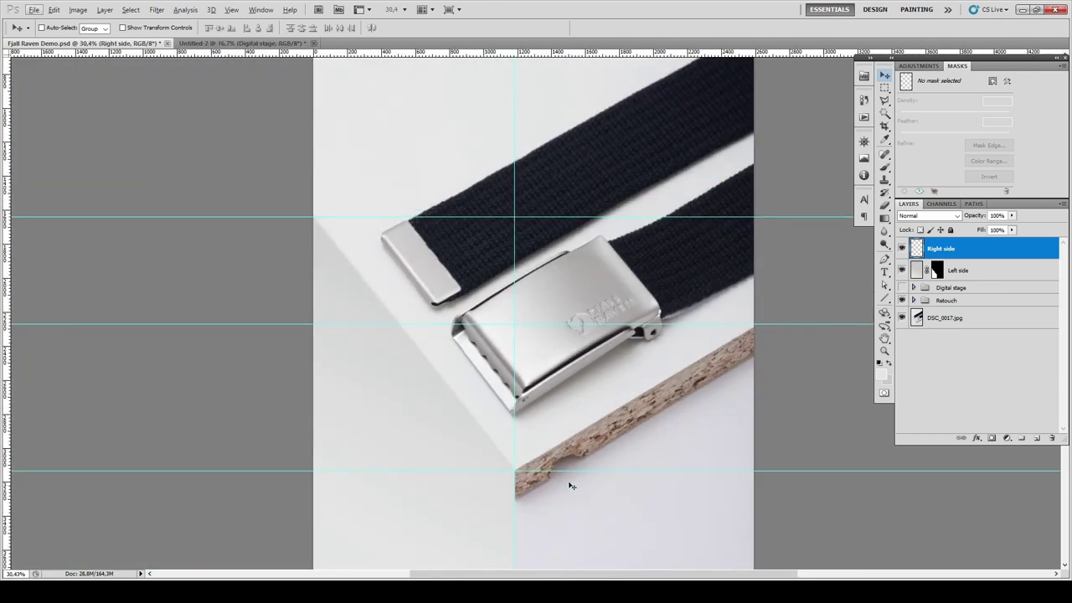
scroll(566, 422, up, 3)
scroll(517, 481, up, 2)
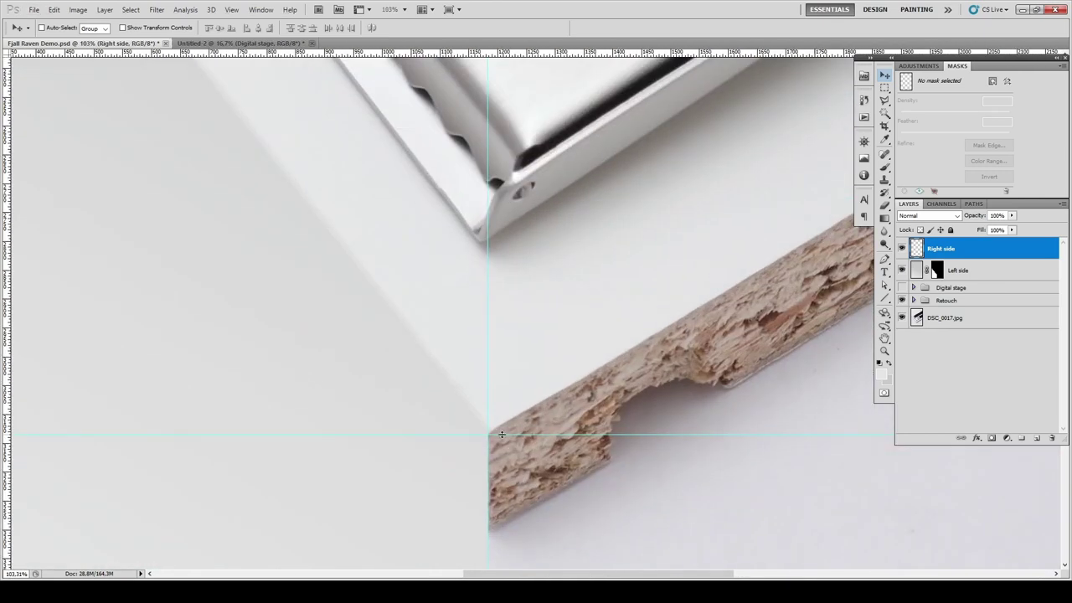
drag(517, 434, 517, 417)
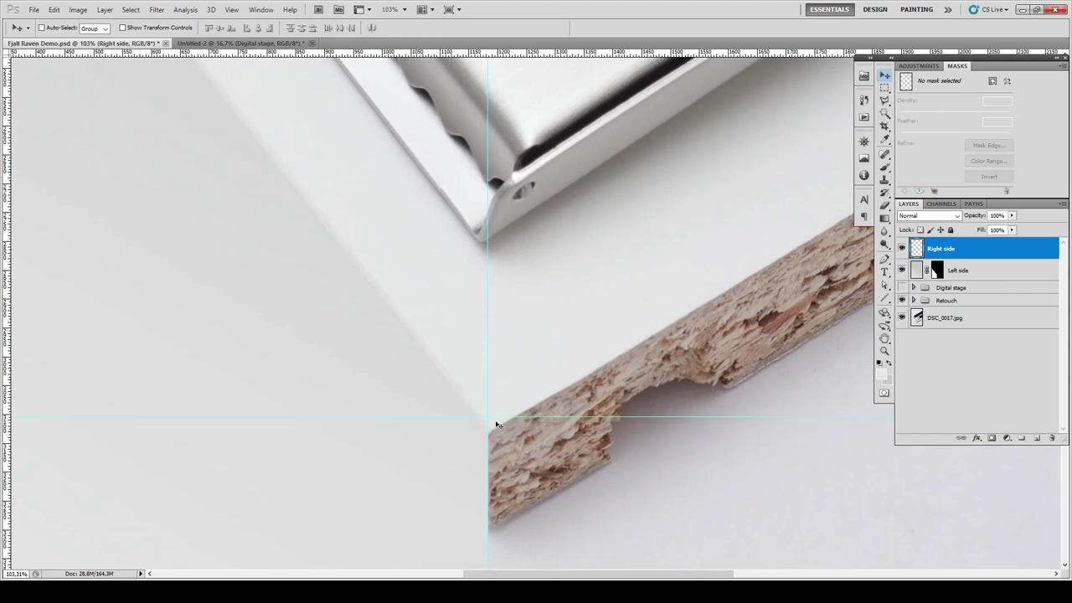
key(ctrl+0)
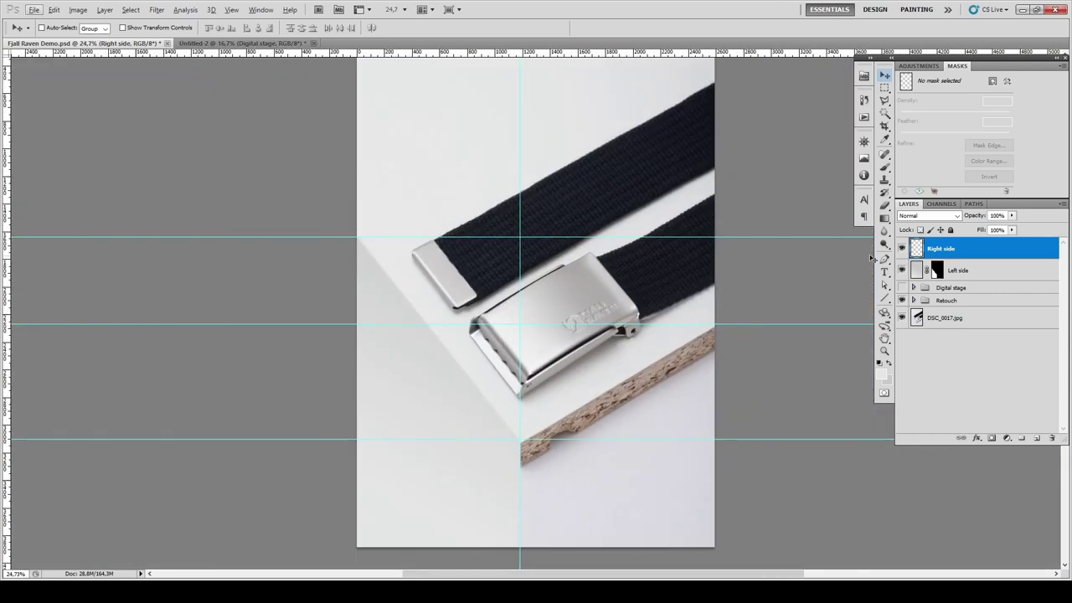
- Lasso the wooden edge and the area below-right of it, and mask Right side to that selection
click(884, 101)
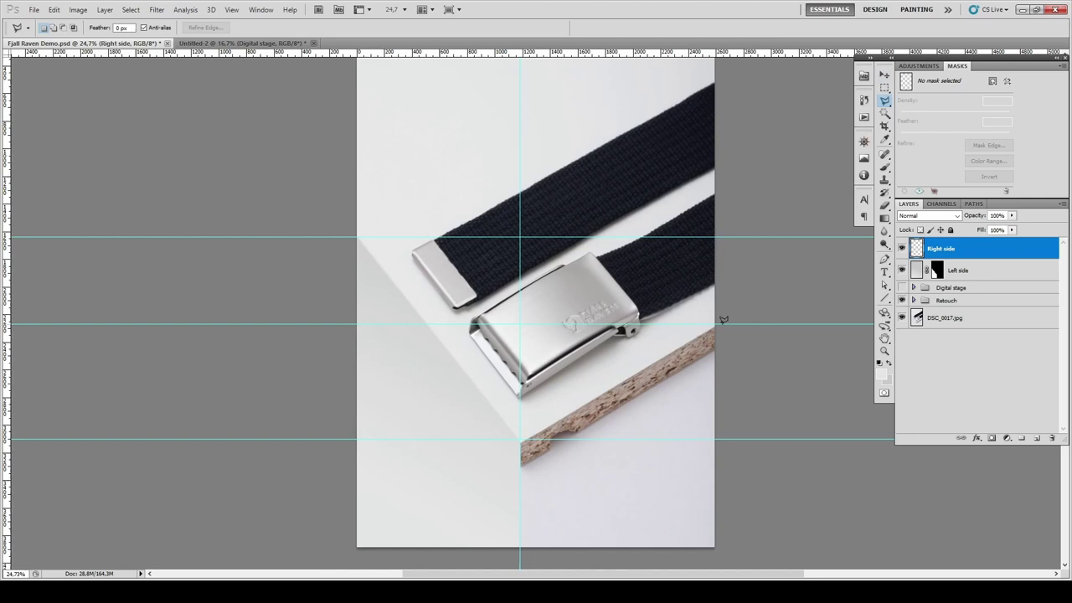
click(713, 324)
click(520, 439)
click(508, 447)
click(509, 556)
click(744, 557)
click(736, 305)
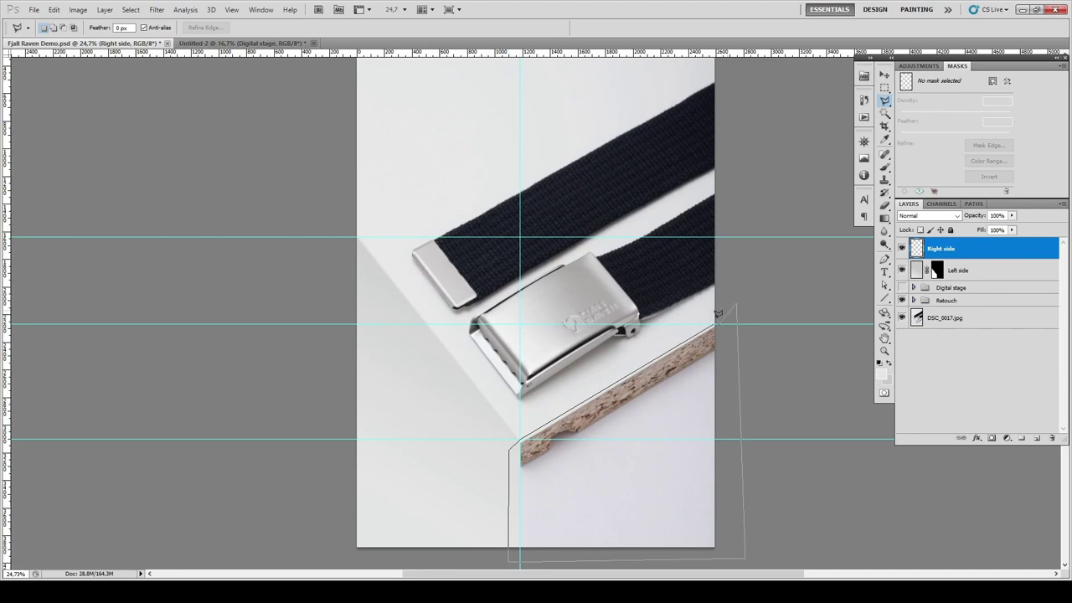
click(720, 319)
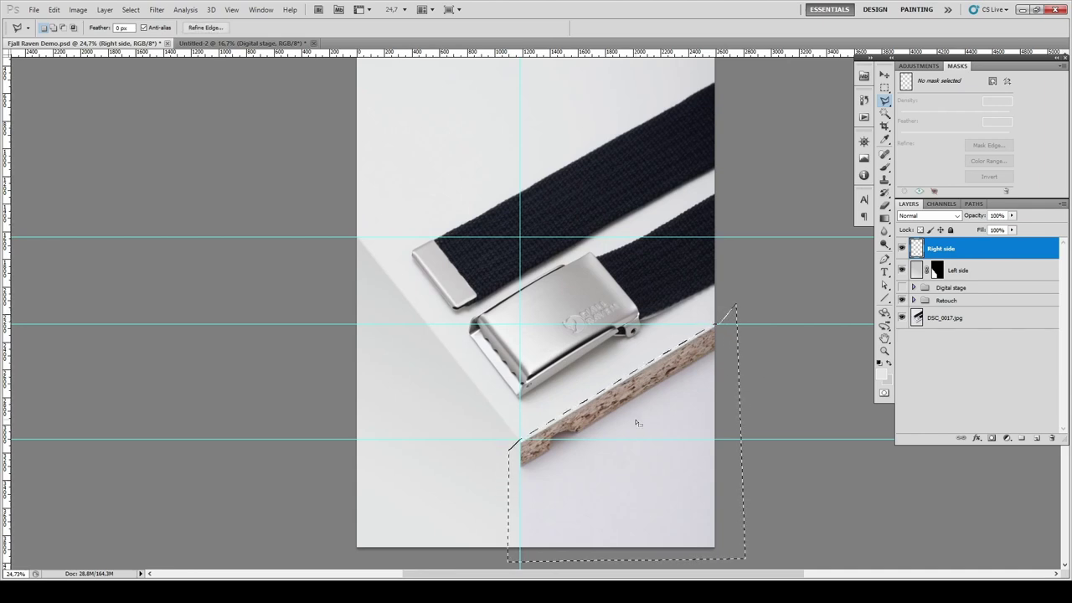
click(992, 438)
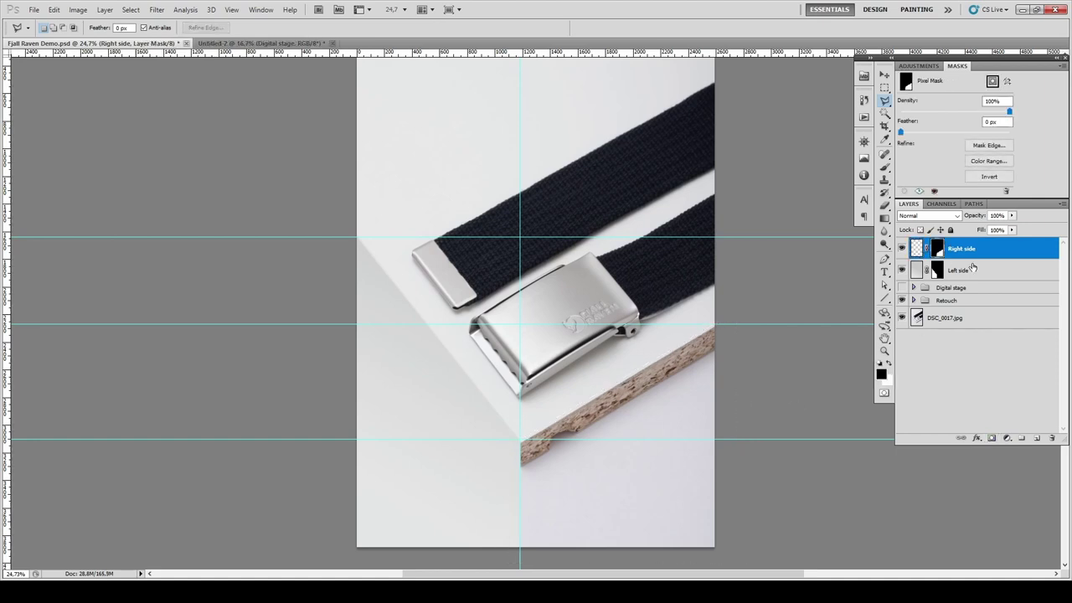
click(916, 248)
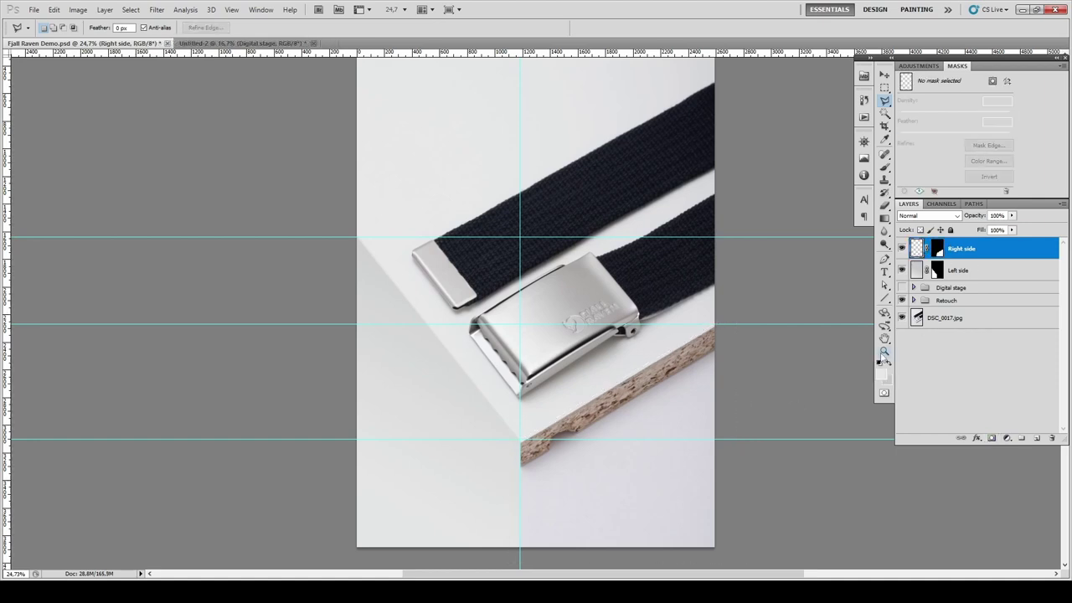
- Cover the wooden board on Right side with repeated gradients dragged from lower right toward the buckle
click(884, 221)
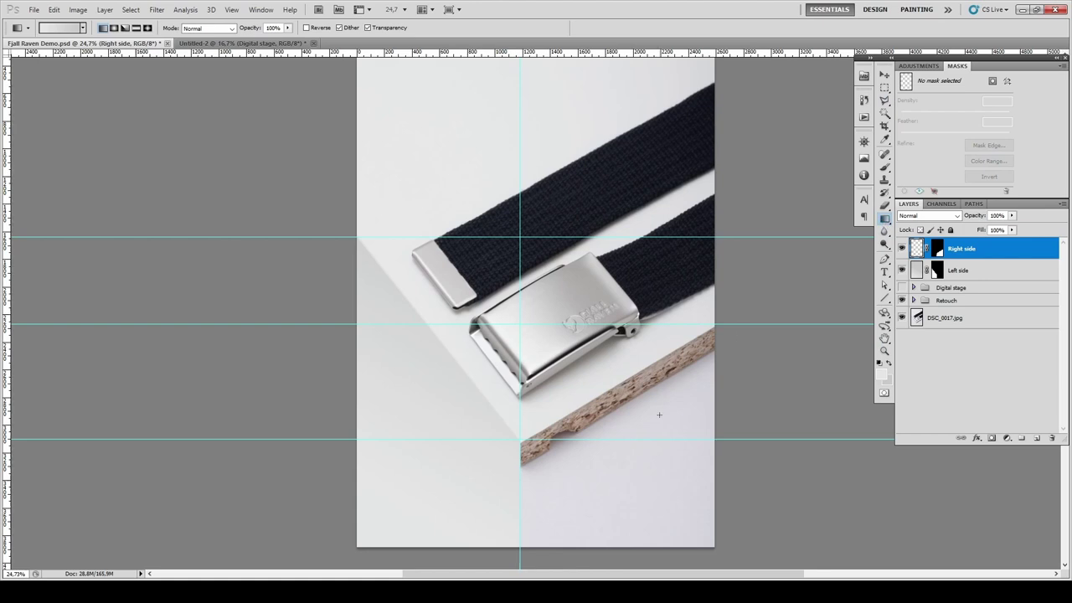
drag(683, 517, 561, 270)
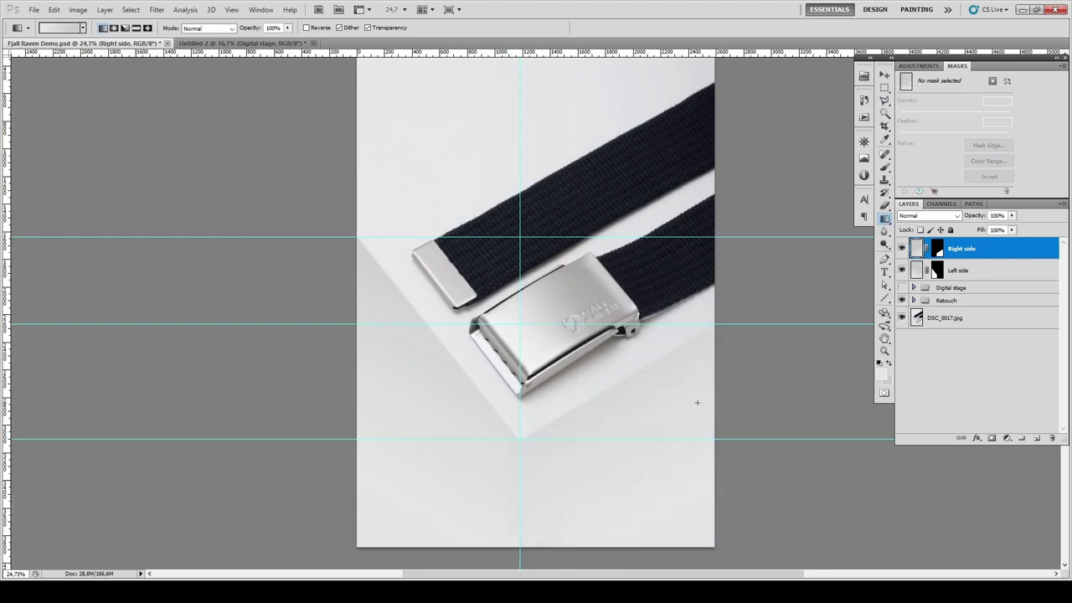
key(ctrl+minus)
drag(644, 521, 600, 406)
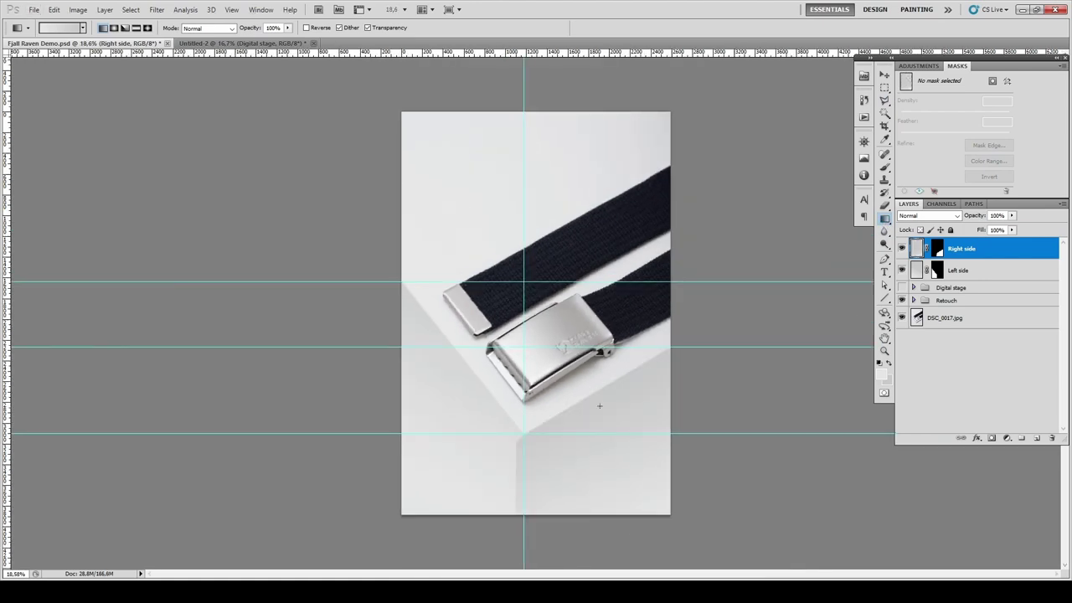
drag(635, 523, 606, 306)
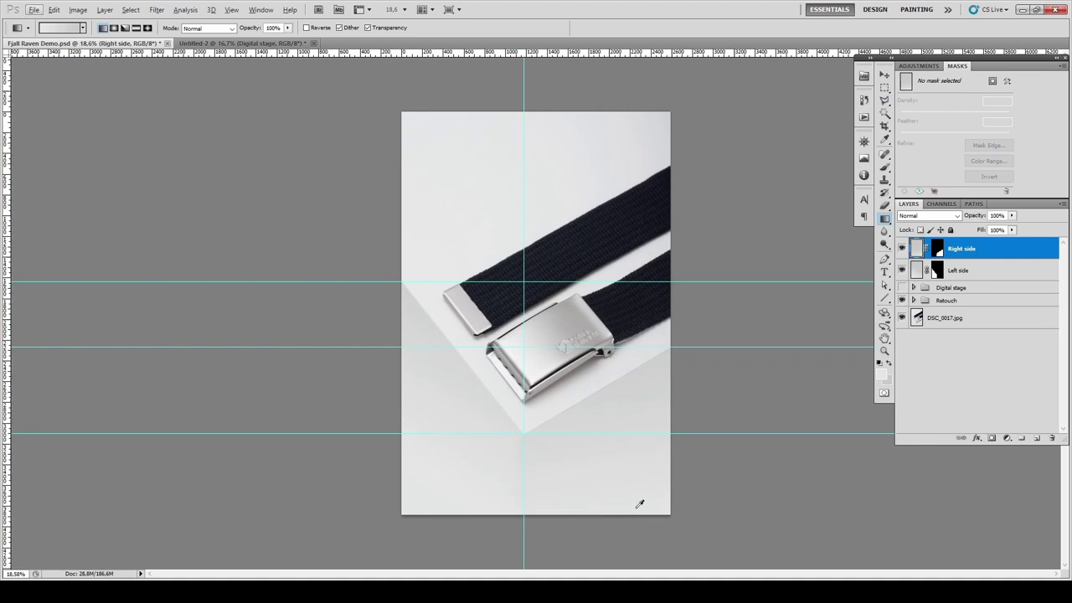
drag(644, 527, 591, 272)
drag(617, 431, 559, 259)
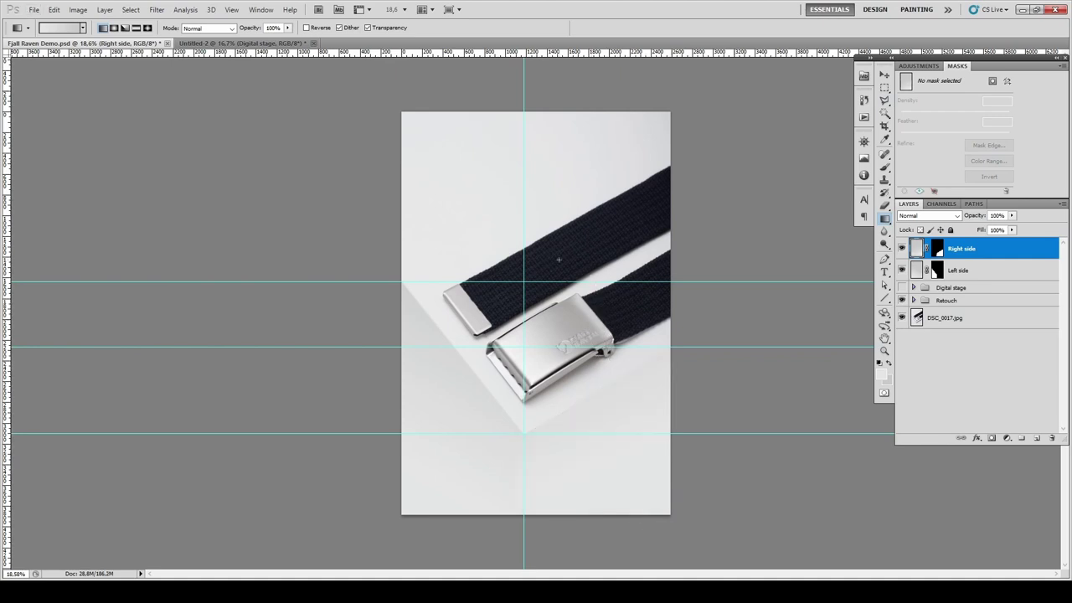
scroll(609, 426, up, 8)
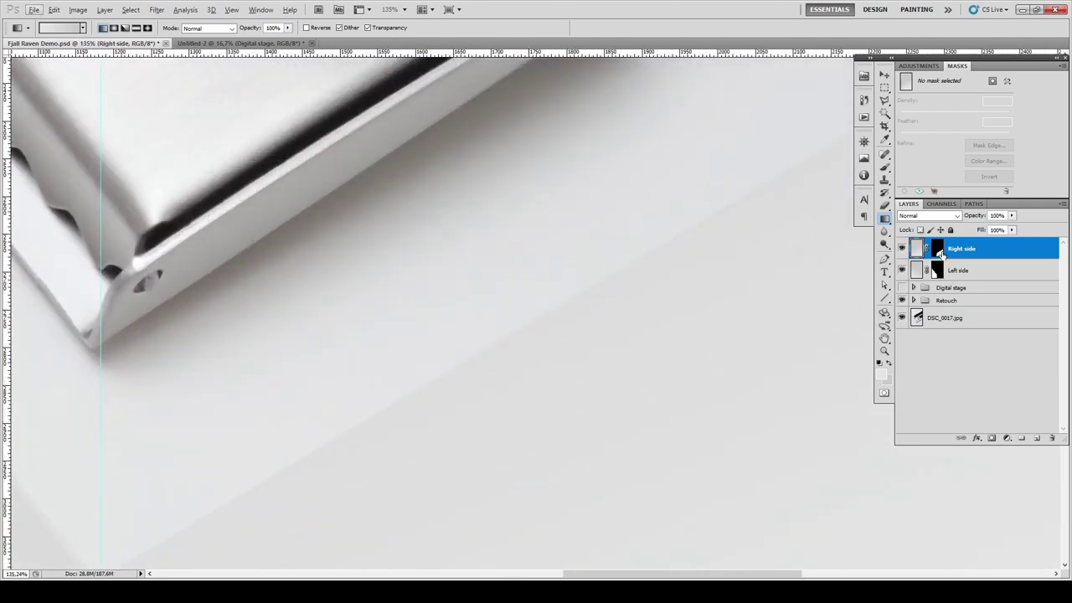
- Set the Right side mask's Feather to 3 px in the Masks panel
click(937, 251)
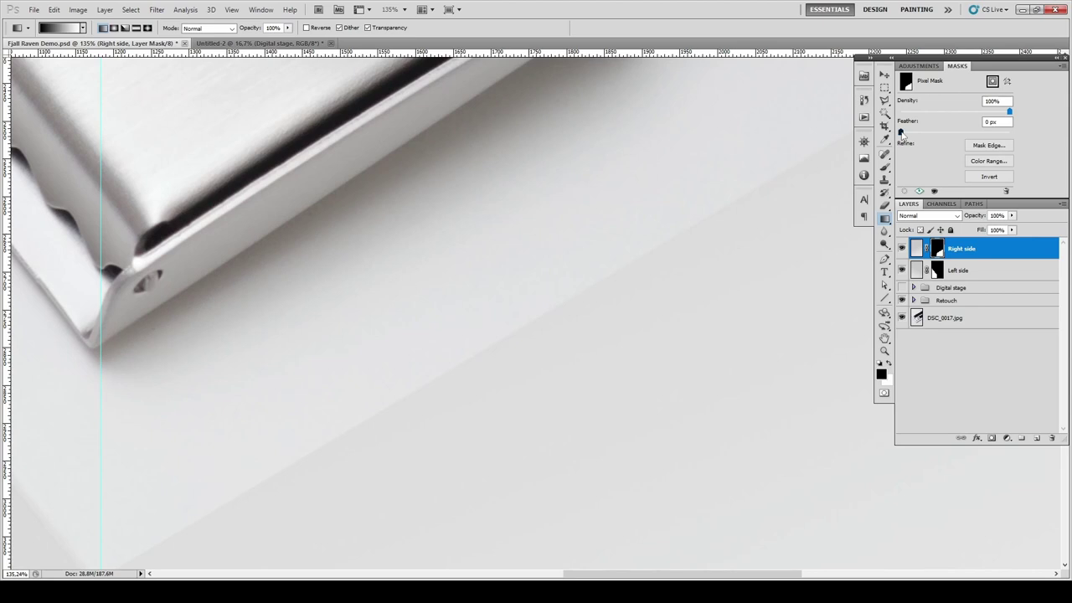
drag(901, 133, 921, 134)
key(ctrl+0)
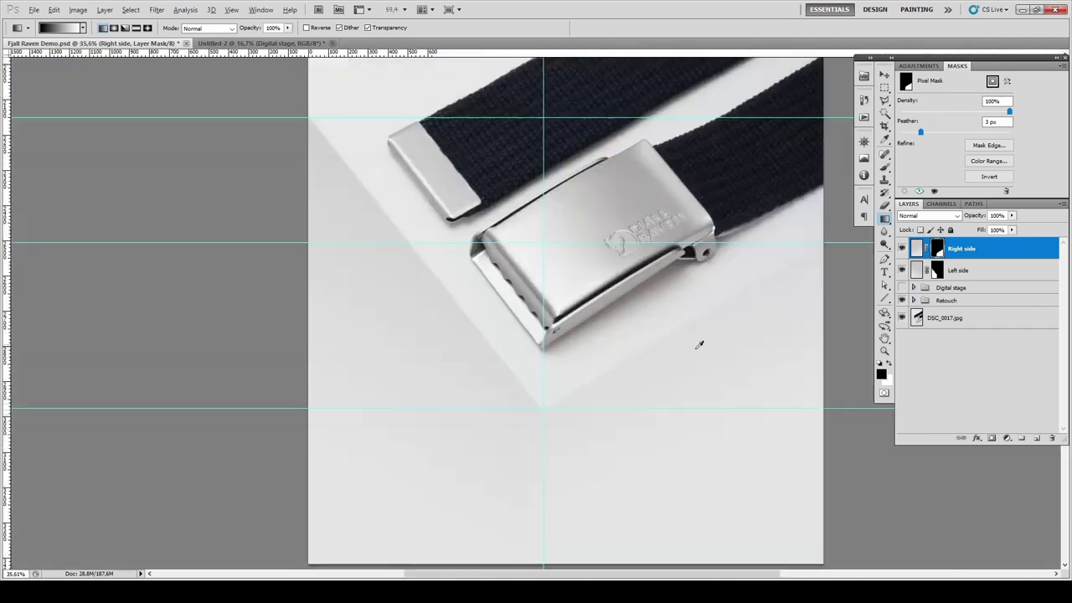
scroll(584, 449, up, 4)
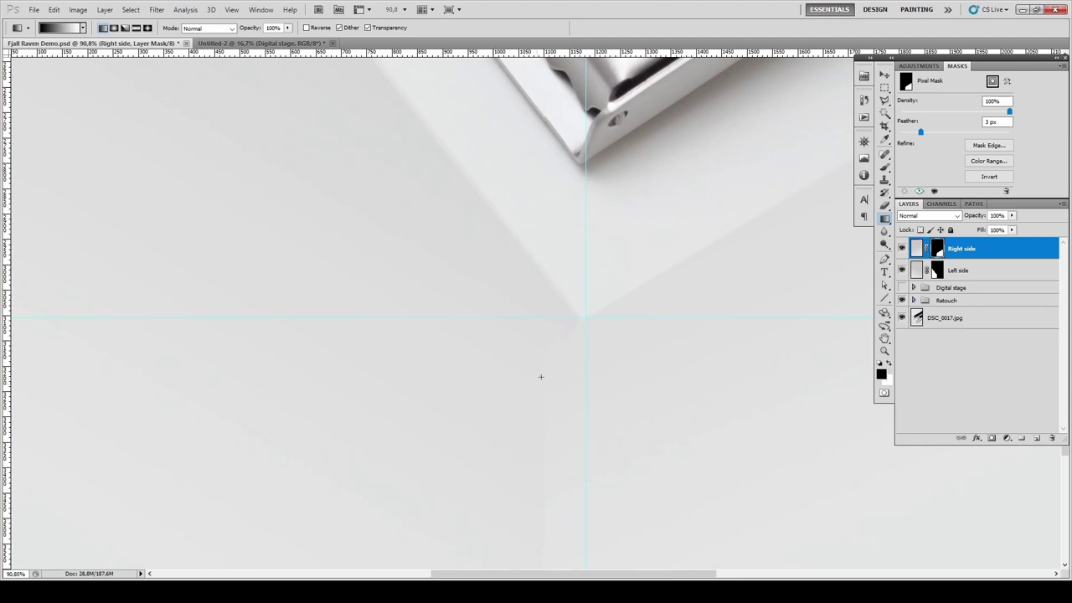
- Drag Right side below Left side in the Layers panel and select its mask
drag(914, 254, 919, 280)
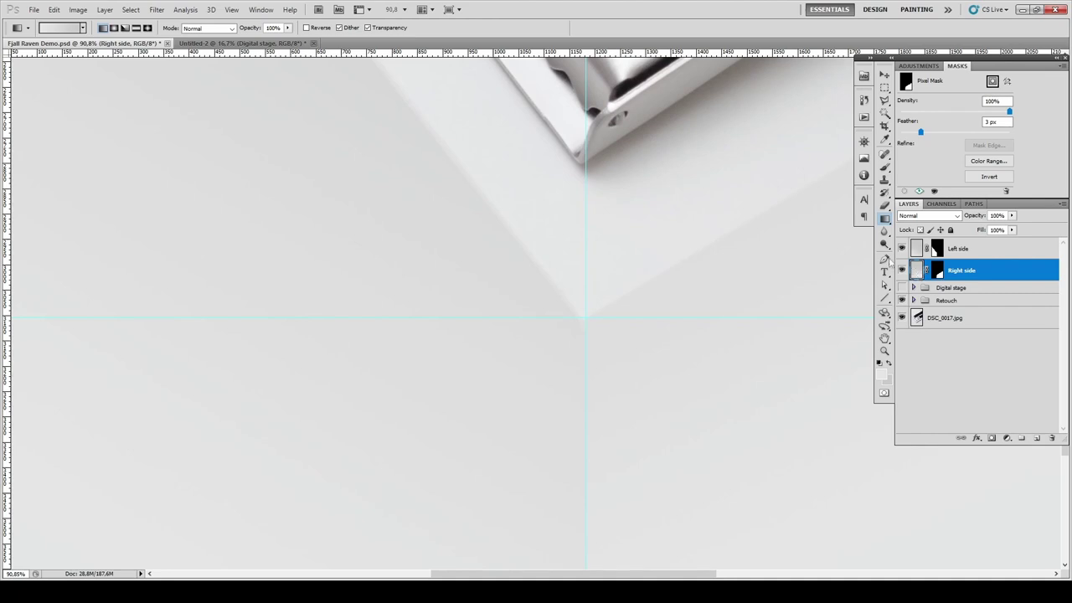
scroll(708, 352, down, 4)
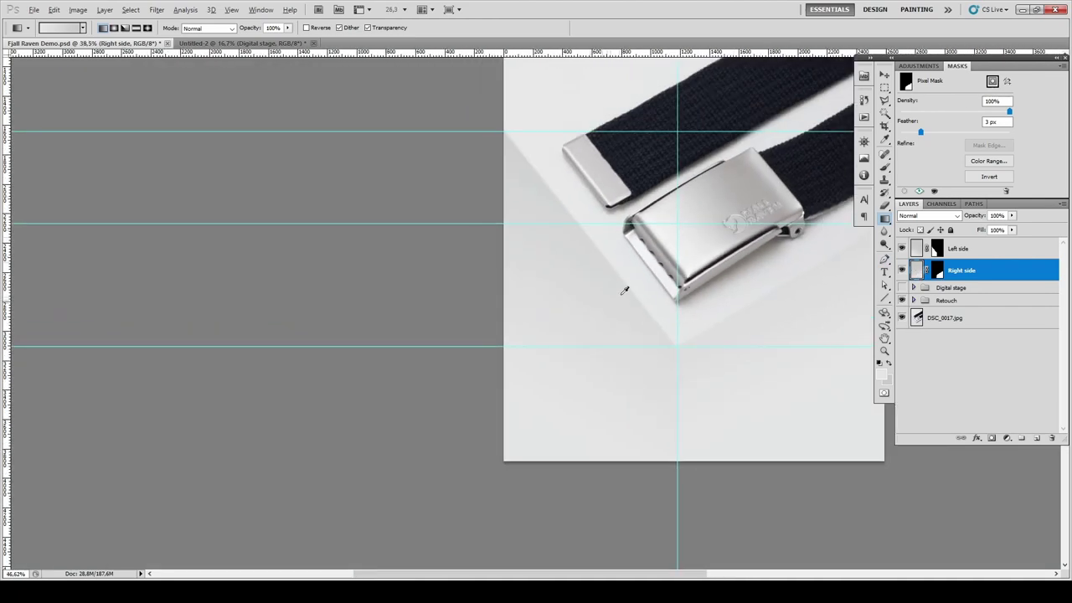
scroll(653, 267, up, 4)
click(937, 271)
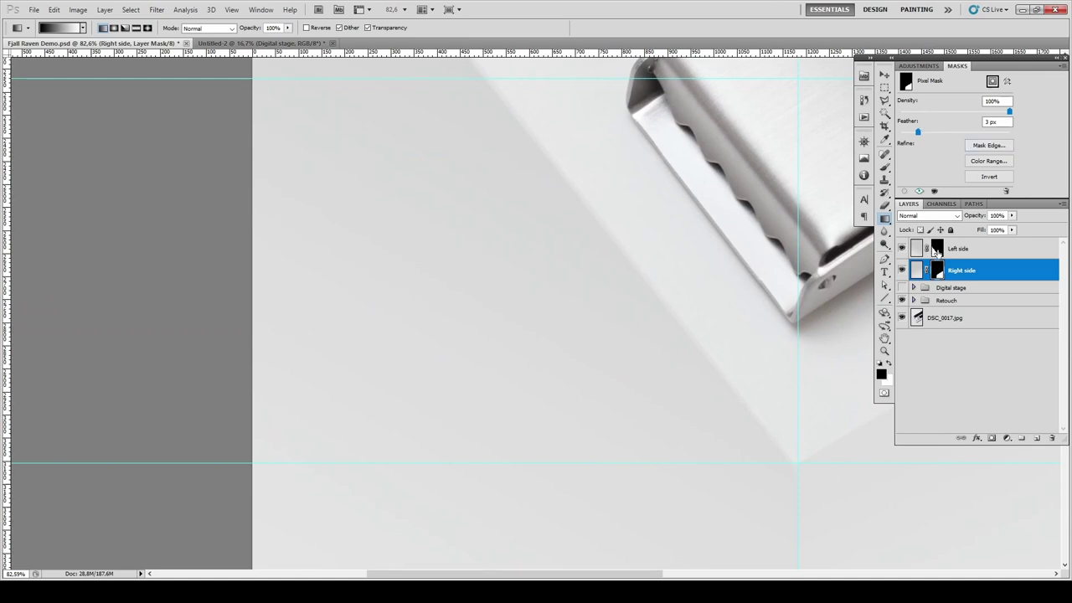
- Select the Left side layer mask and set its feather to 3 px
click(935, 249)
mouse_move(917, 133)
mouse_down()
mouse_move(900, 133)
mouse_move(918, 134)
mouse_up()
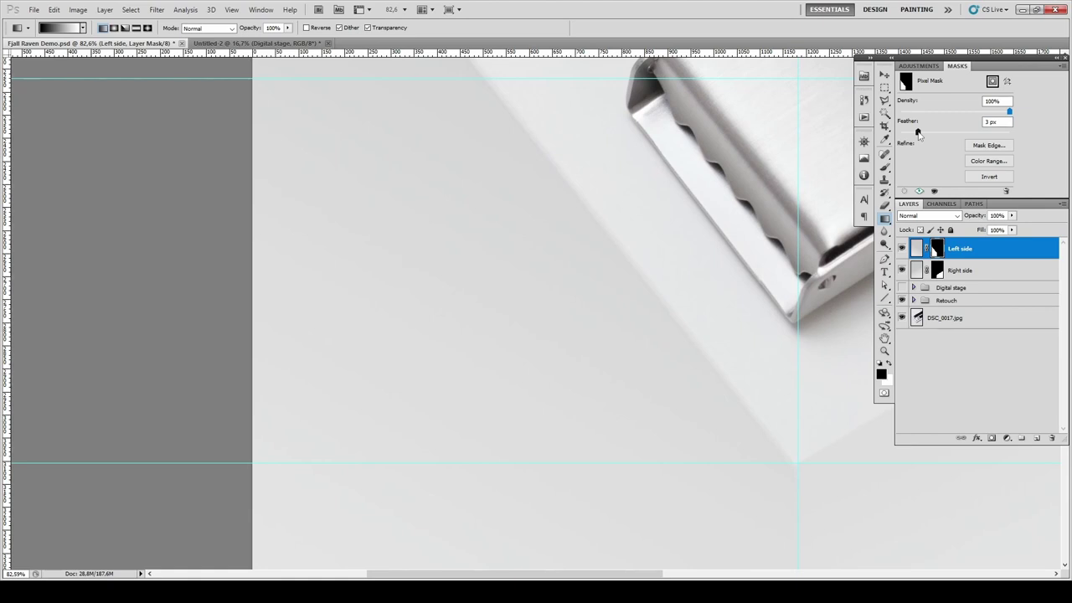
scroll(777, 311, down, 6)
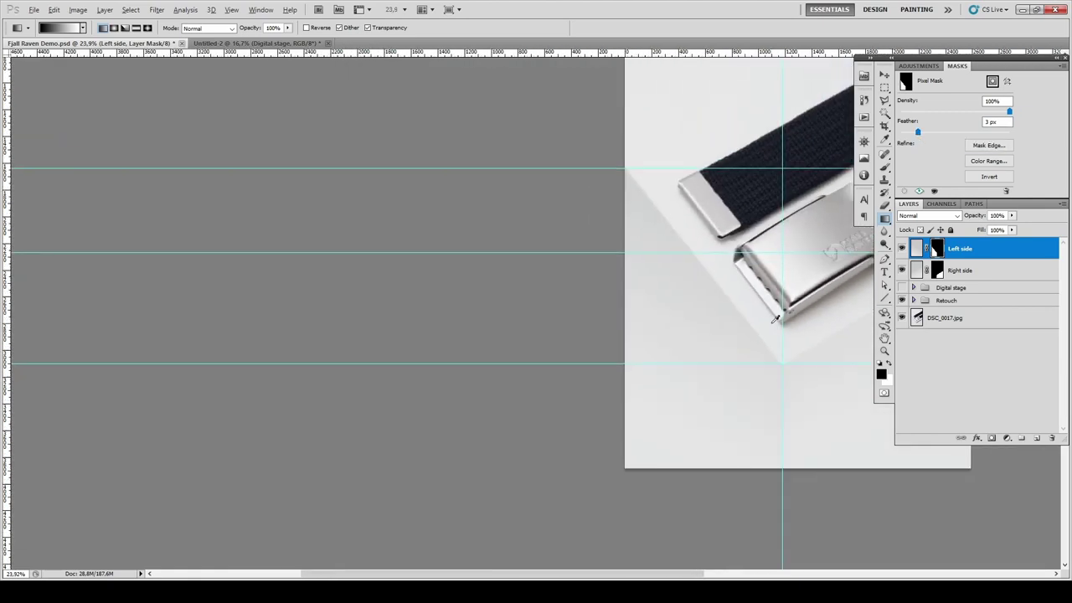
scroll(777, 318, down, 1)
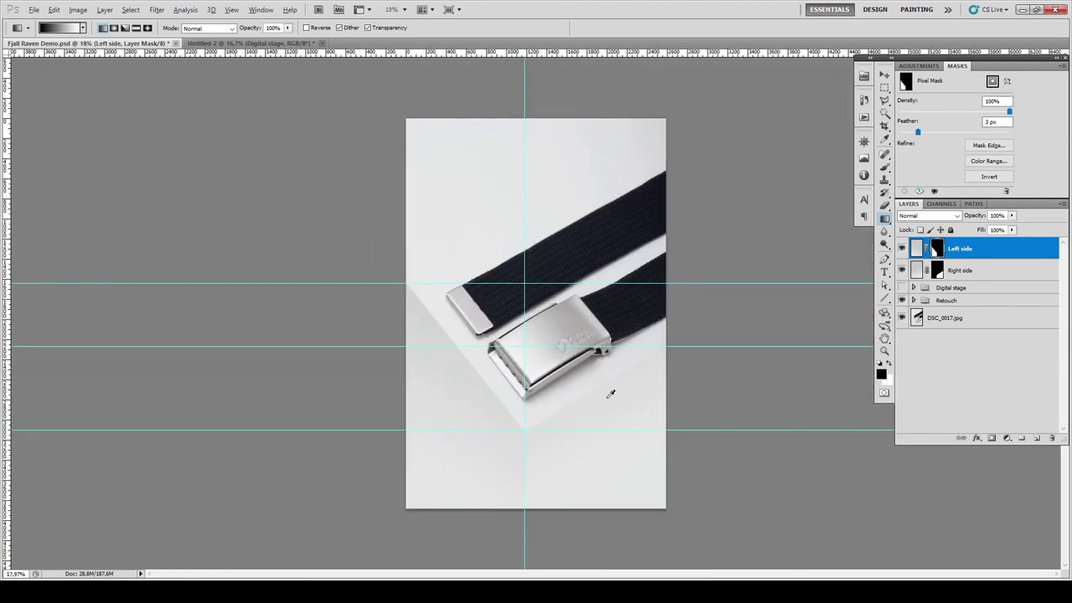
- Clear all guides from the Fjall Raven Demo image and zoom in to inspect the cube corner
click(232, 9)
click(254, 243)
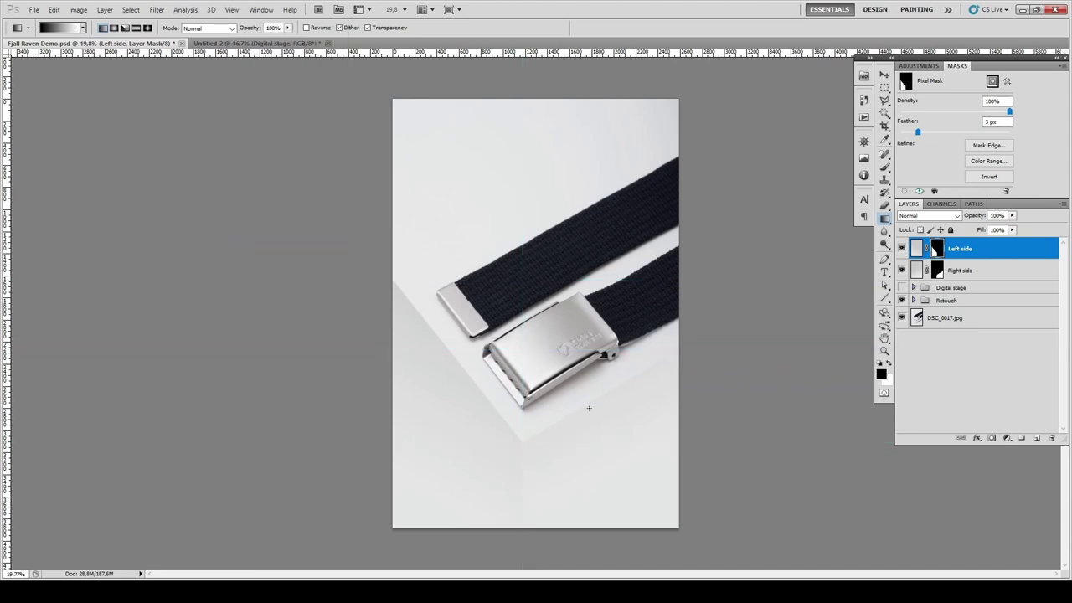
scroll(537, 458, up, 1)
key(alt)
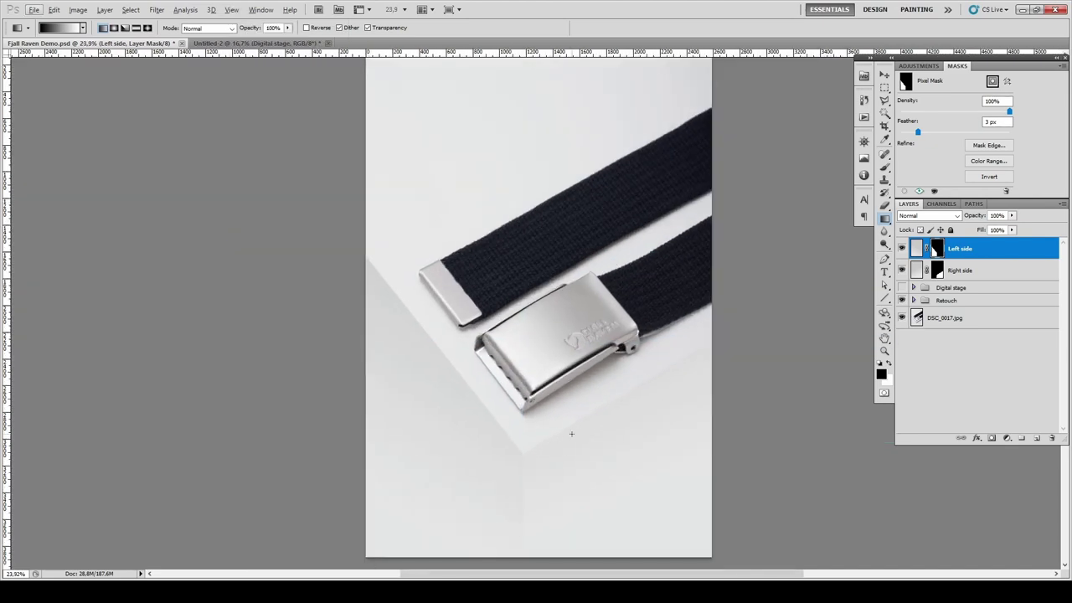